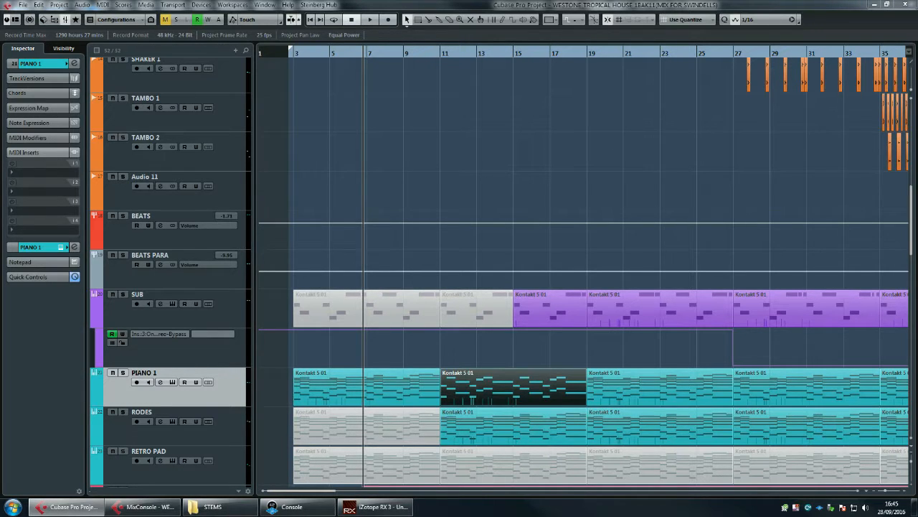
- Audition the opening section of the arrangement from about bar 7
{"action": "key", "text": "space"}
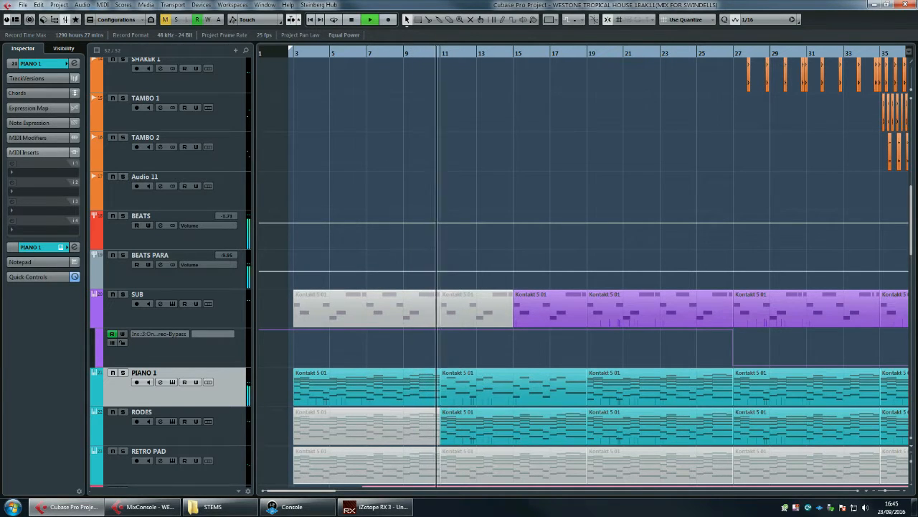
{"action": "key", "text": "space"}
{"action": "key", "text": "KP_0"}
{"action": "key", "text": "KP_0"}
{"action": "key", "text": "KP_0"}
{"action": "key", "text": "KP_0"}
{"action": "key", "text": "KP_0"}
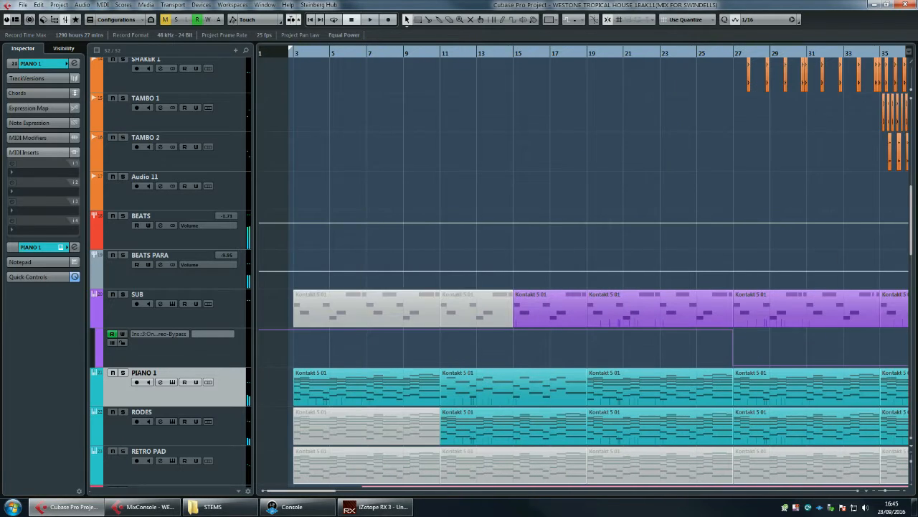
{"action": "key", "text": "KP_0"}
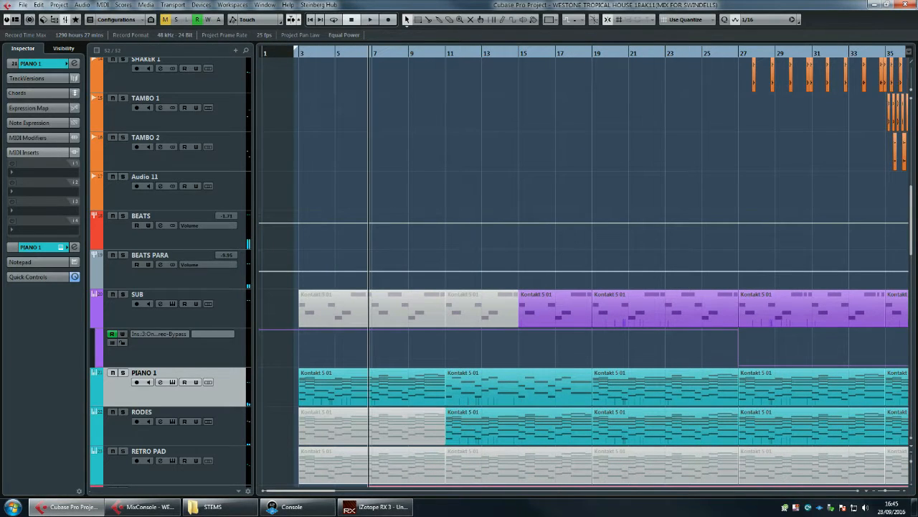
- Solo the PIANO 1 track and audition it from about bar 7
{"action": "left_click", "coordinate": [123, 372]}
{"action": "key", "text": "space"}
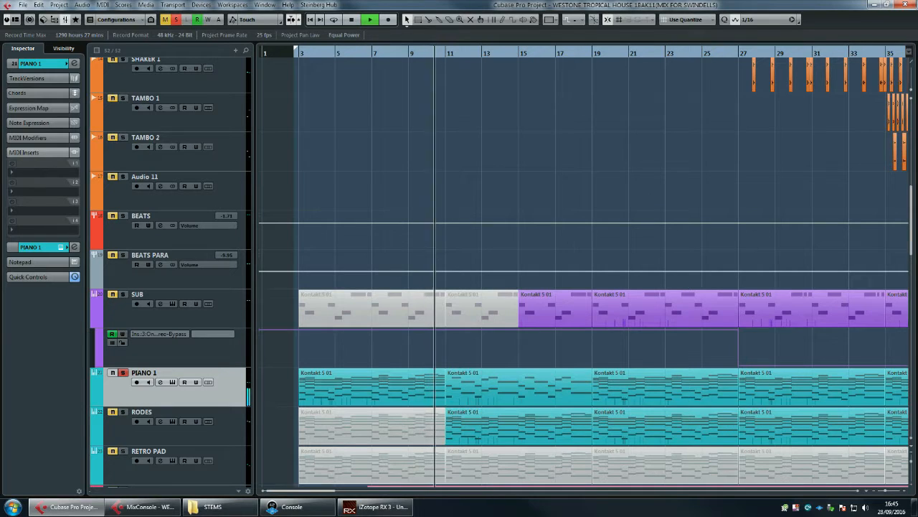
{"action": "key", "text": "space"}
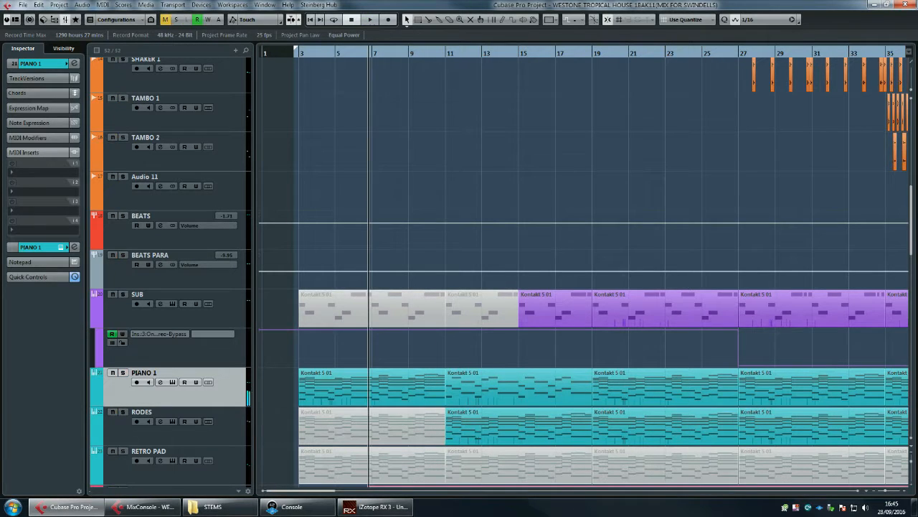
- Audition the closing section of the arrangement from about bar 73
{"action": "scroll", "coordinate": [584, 272], "scroll_direction": "right", "scroll_amount": 17}
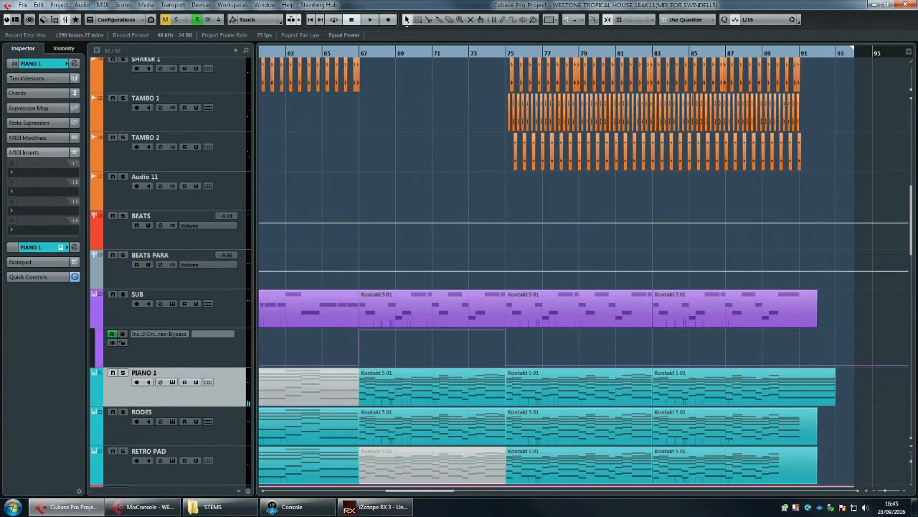
{"action": "left_click_drag", "start_coordinate": [489, 54], "coordinate": [465, 57]}
{"action": "key", "text": "space"}
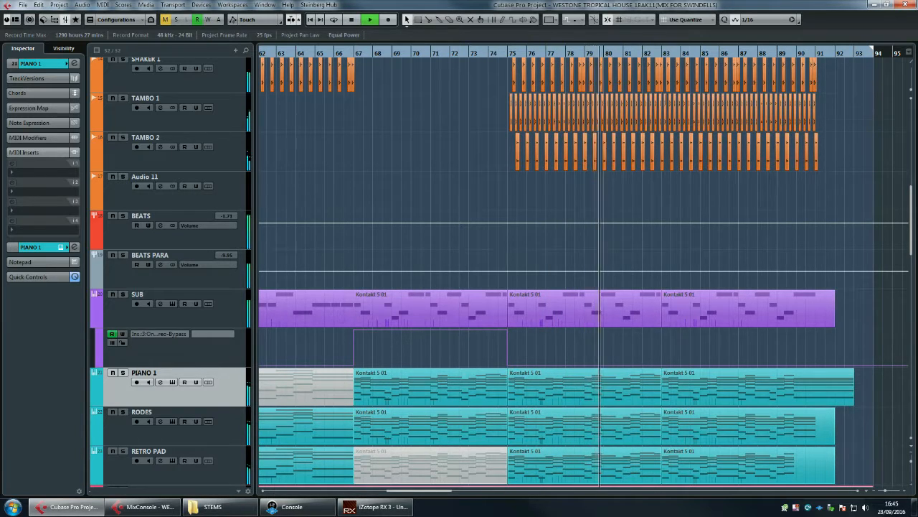
{"action": "key", "text": "space"}
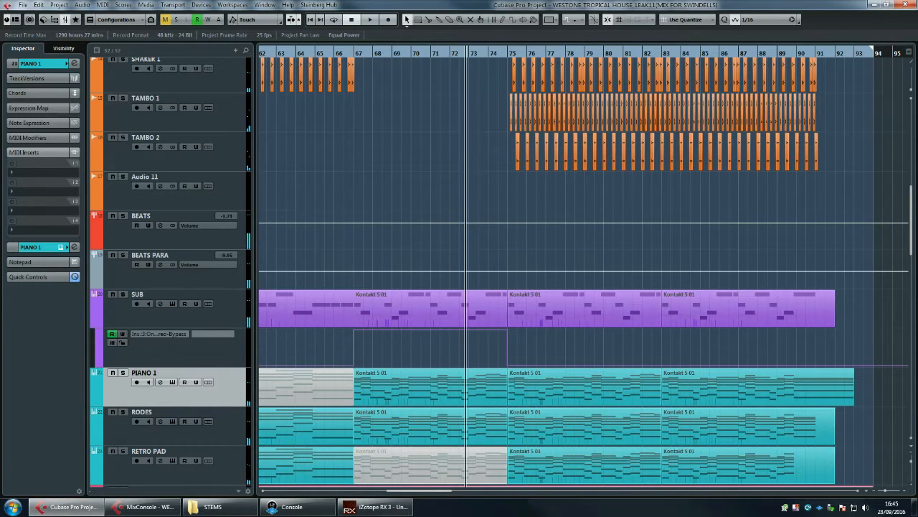
- Open the PIANO 1 MIDI part starting at bar 11 in the Key Editor and audition it from bar 11
{"action": "scroll", "coordinate": [584, 272], "scroll_direction": "left", "scroll_amount": 4}
{"action": "scroll", "coordinate": [583, 273], "scroll_direction": "left", "scroll_amount": 15}
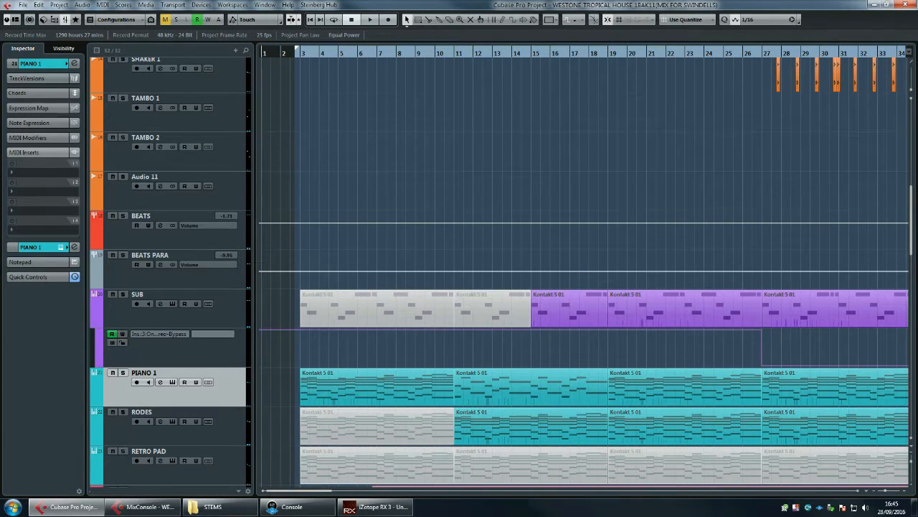
{"action": "key", "text": "g"}
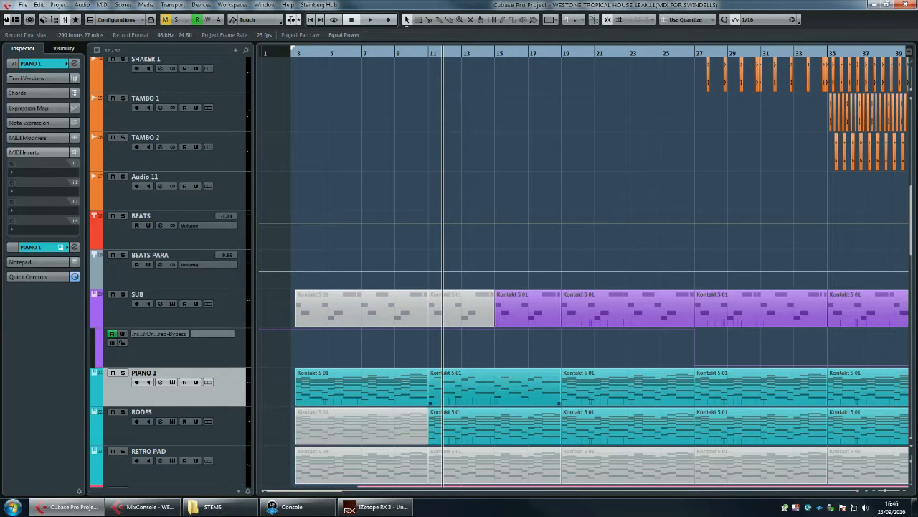
{"action": "double_click", "coordinate": [495, 388]}
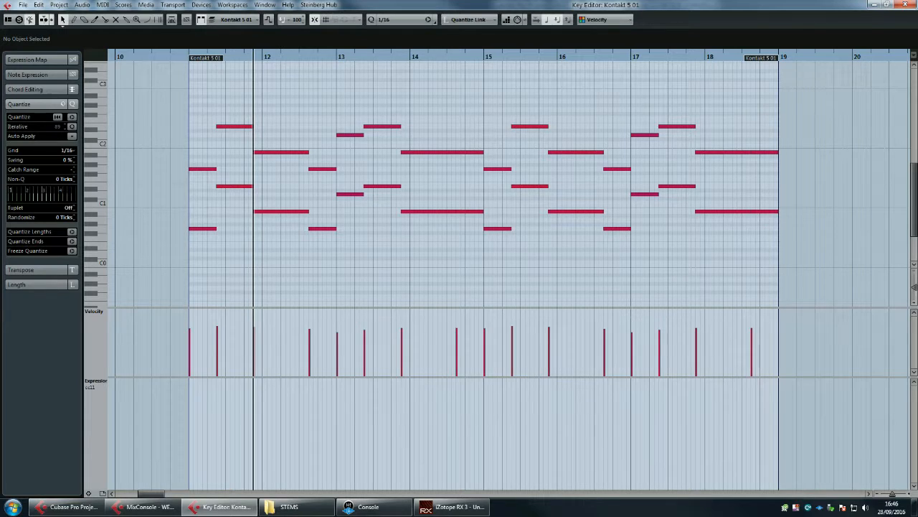
{"action": "left_click", "coordinate": [189, 56]}
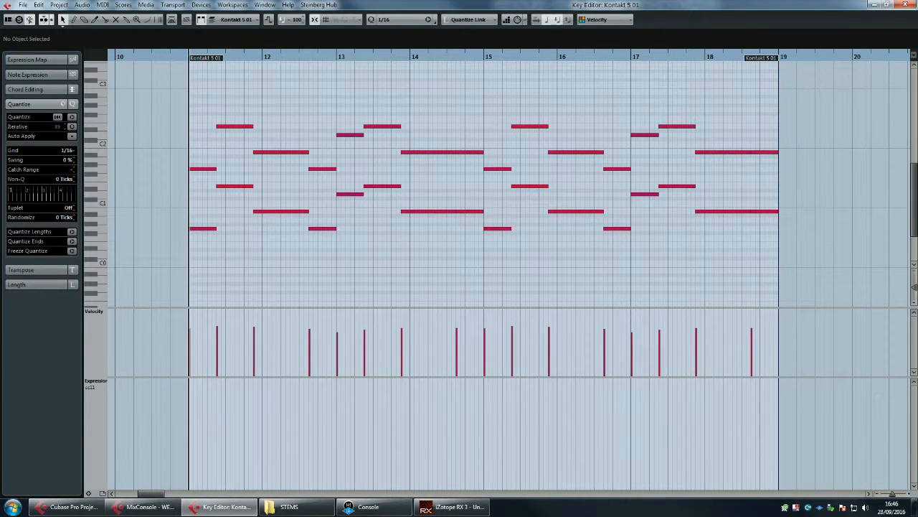
{"action": "key", "text": "F3"}
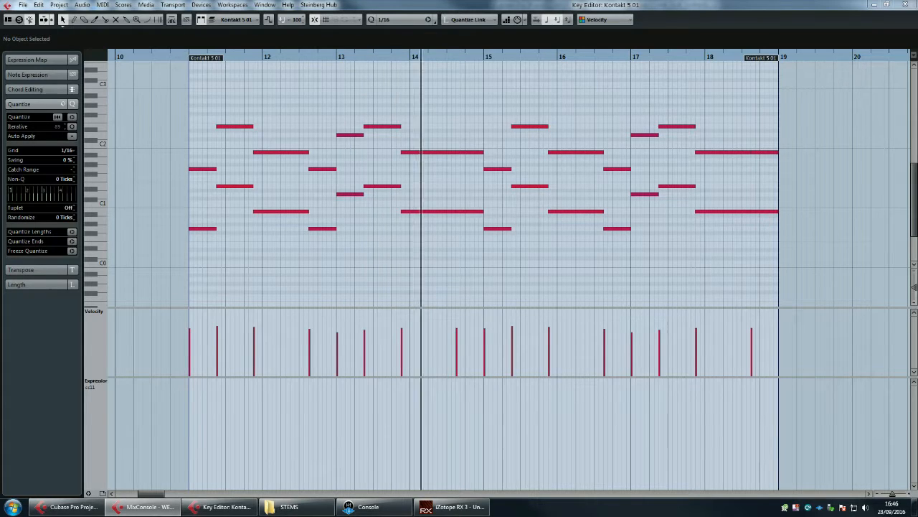
{"action": "key", "text": "space"}
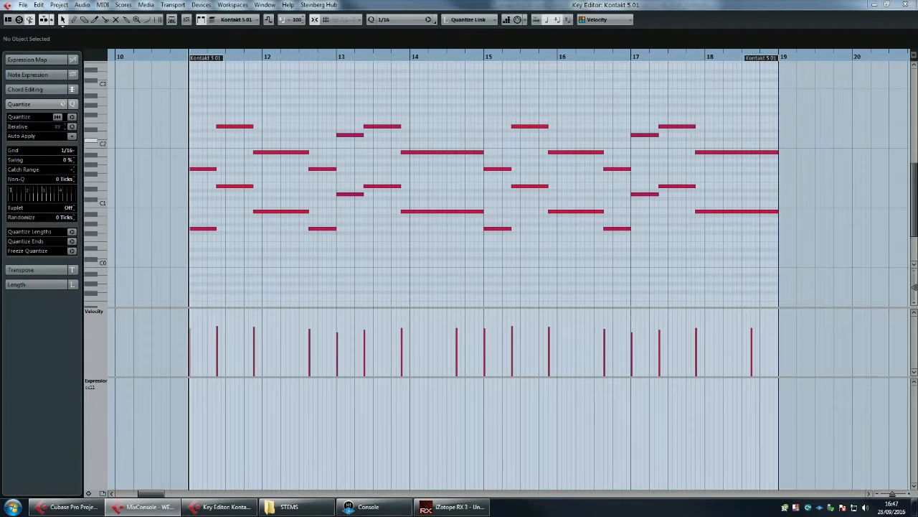
- Transpose all notes in the part down two semitones so the lowest opening note is F0
{"action": "left_click_drag", "start_coordinate": [195, 103], "coordinate": [762, 295]}
{"action": "scroll", "coordinate": [503, 216], "scroll_direction": "left", "scroll_amount": 2}
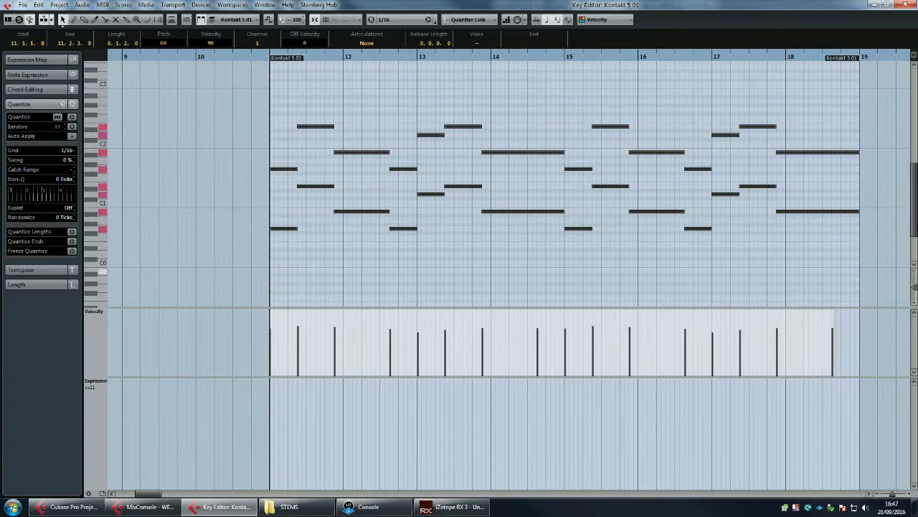
{"action": "left_click_drag", "start_coordinate": [280, 229], "coordinate": [280, 237]}
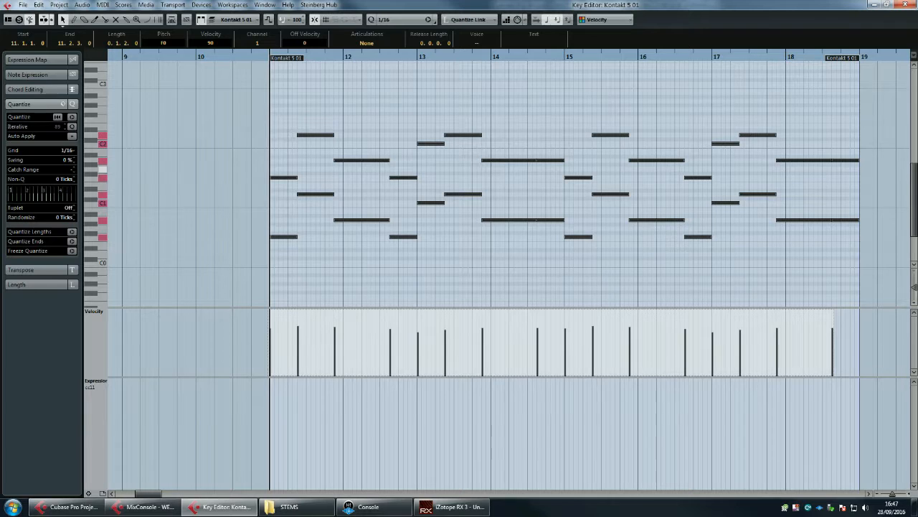
{"action": "left_click", "coordinate": [402, 273]}
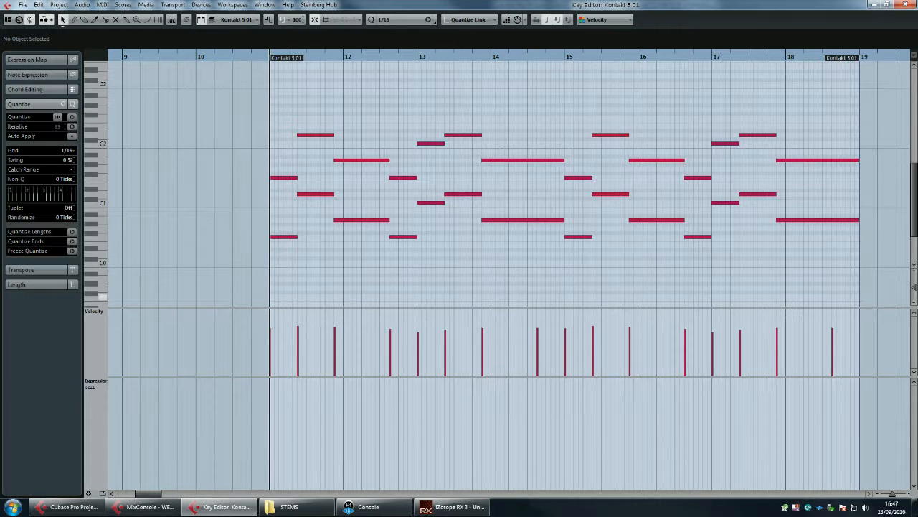
- Play back the transposed bass line to check how it sounds
{"action": "left_click", "coordinate": [638, 323]}
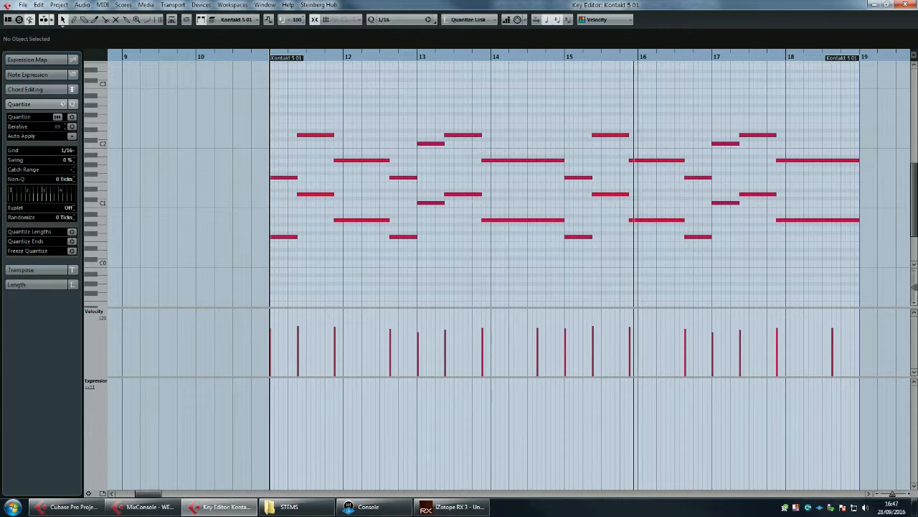
{"action": "key", "text": "space"}
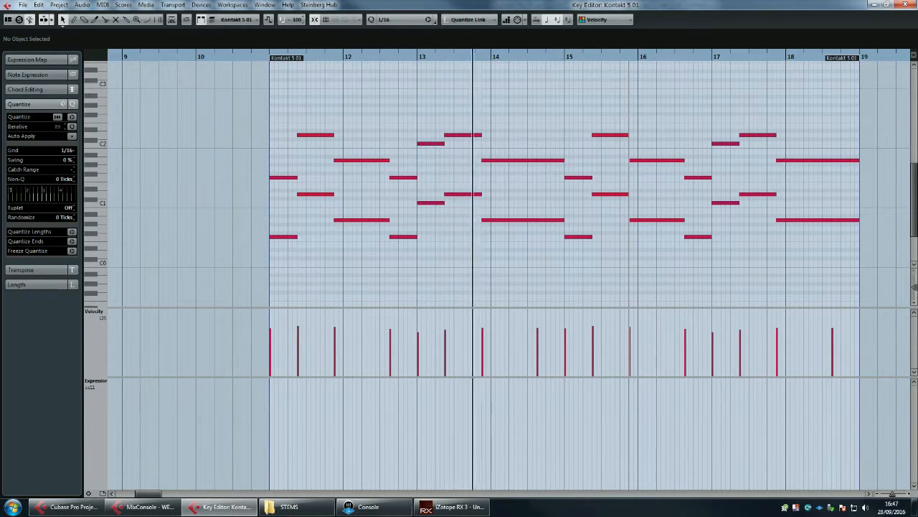
{"action": "key", "text": "space"}
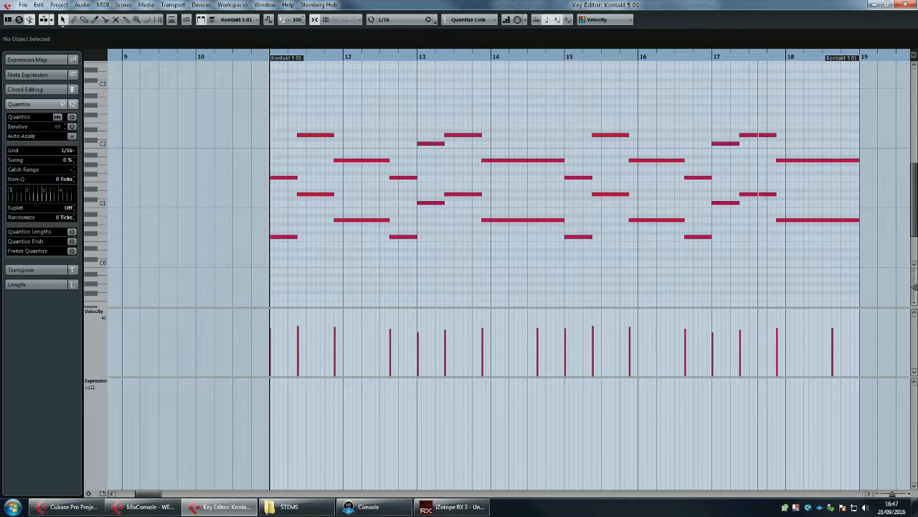
{"action": "key", "text": "space"}
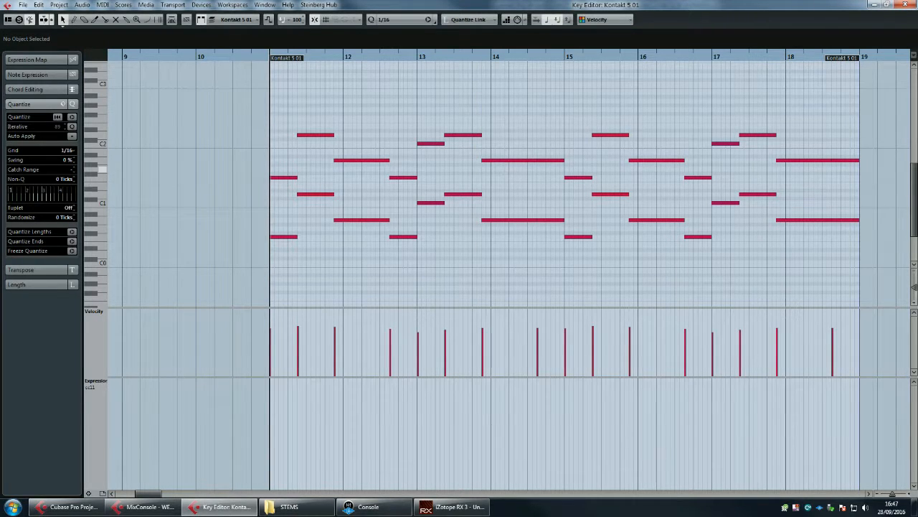
- Duplicate all notes of the upper octave line one octave higher, with the copied line starting on F2
{"action": "left_click", "coordinate": [284, 177]}
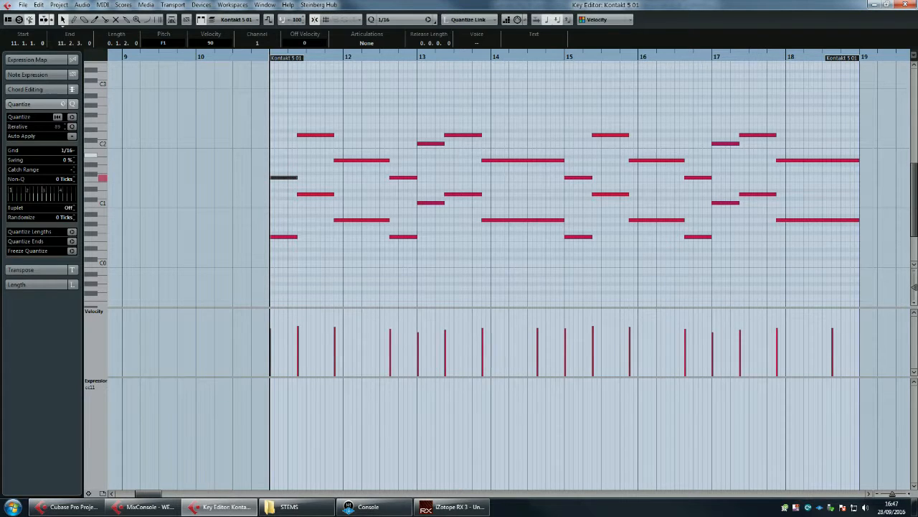
{"action": "left_click", "coordinate": [316, 135], "text": "shift"}
{"action": "left_click_drag", "start_coordinate": [332, 149], "coordinate": [399, 184]}
{"action": "left_click_drag", "start_coordinate": [408, 116], "coordinate": [432, 148]}
{"action": "left_click_drag", "start_coordinate": [453, 112], "coordinate": [526, 173]}
{"action": "left_click_drag", "start_coordinate": [551, 140], "coordinate": [579, 185]}
{"action": "left_click_drag", "start_coordinate": [589, 116], "coordinate": [631, 167]}
{"action": "left_click_drag", "start_coordinate": [694, 160], "coordinate": [699, 187]}
{"action": "left_click_drag", "start_coordinate": [721, 134], "coordinate": [727, 152]}
{"action": "left_click_drag", "start_coordinate": [751, 120], "coordinate": [805, 171]}
{"action": "left_click_drag", "start_coordinate": [839, 144], "coordinate": [844, 167]}
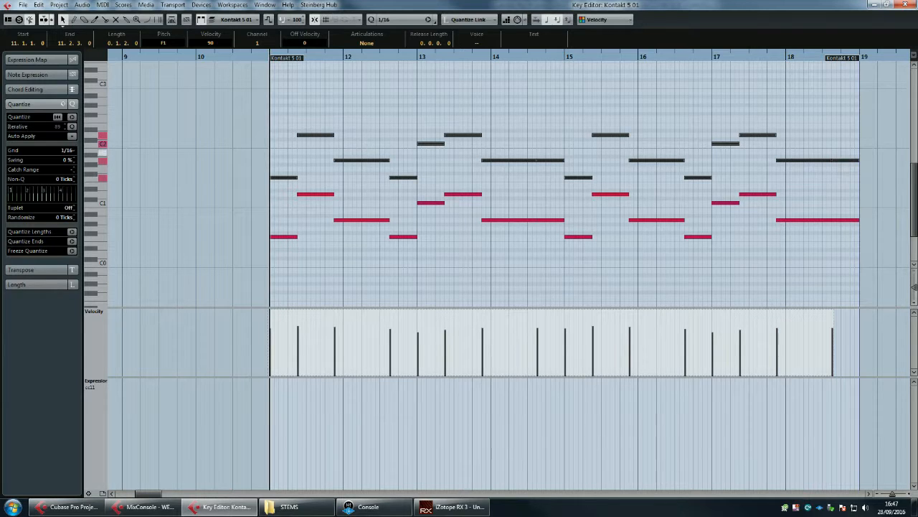
{"action": "left_click_drag", "start_coordinate": [264, 56], "coordinate": [266, 74]}
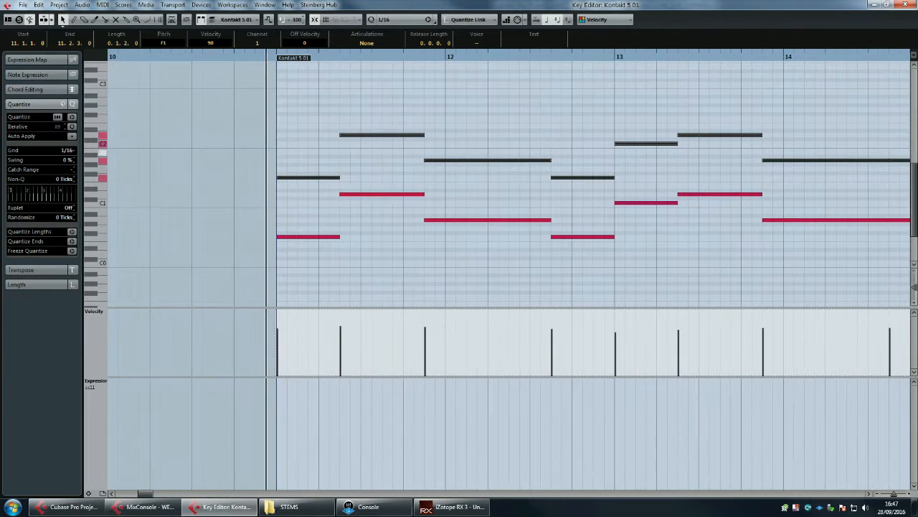
{"action": "scroll", "coordinate": [431, 179], "scroll_direction": "up", "scroll_amount": 1}
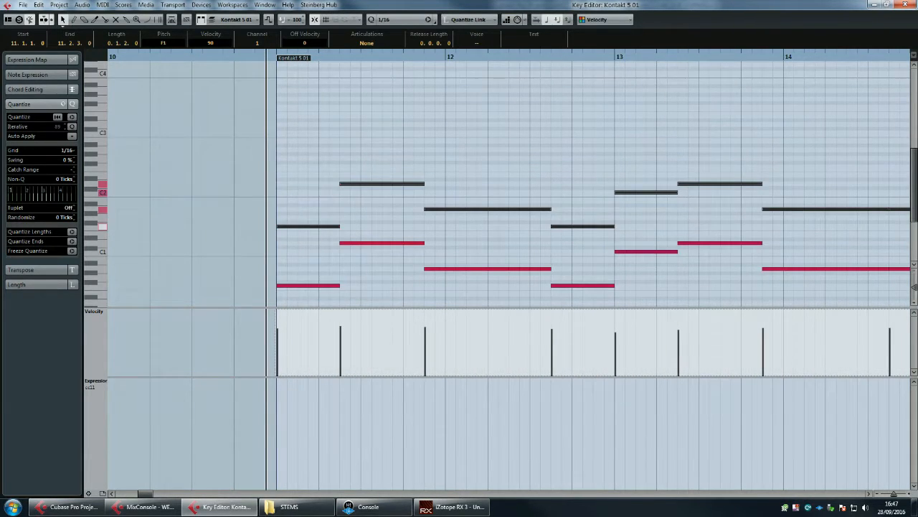
{"action": "left_click_drag", "start_coordinate": [287, 226], "coordinate": [287, 166]}
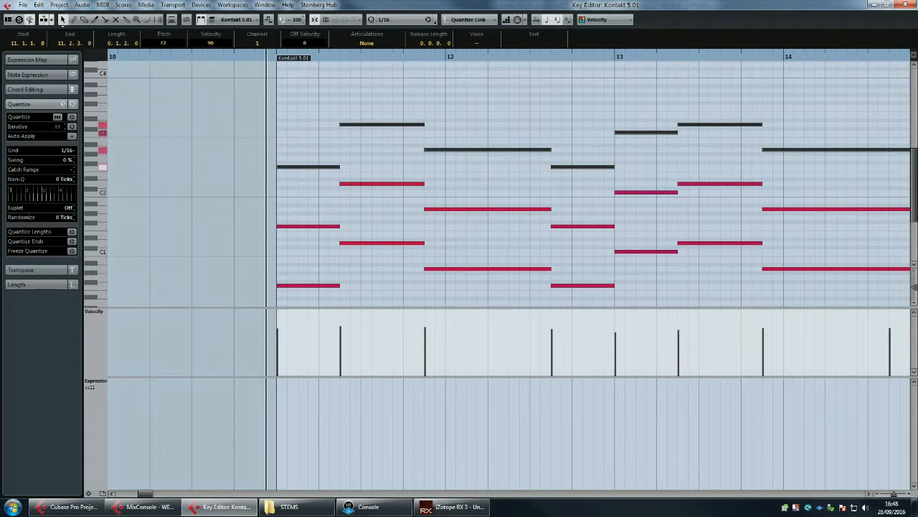
- Stack two more copies of the top line above it to form chords, starting on A2 and C3
{"action": "left_click", "coordinate": [277, 57]}
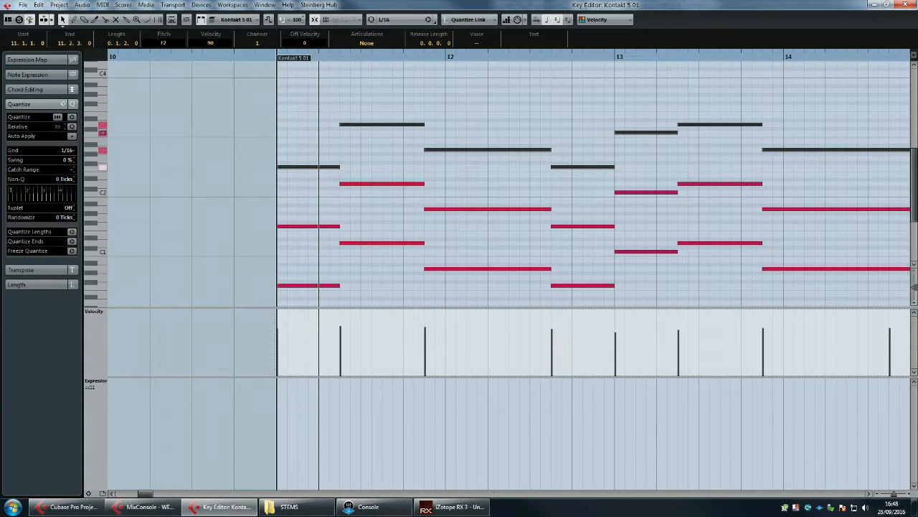
{"action": "left_click_drag", "start_coordinate": [319, 166], "coordinate": [319, 149]}
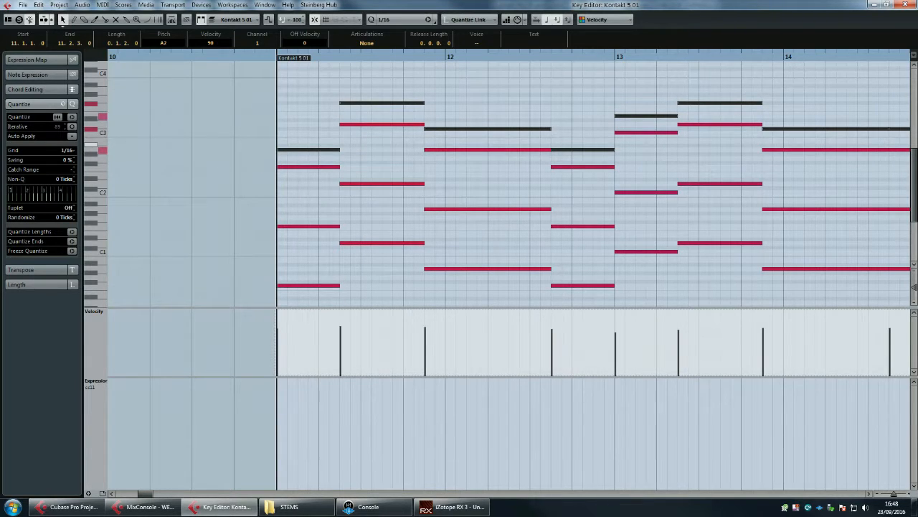
{"action": "left_click_drag", "start_coordinate": [309, 149], "coordinate": [309, 132]}
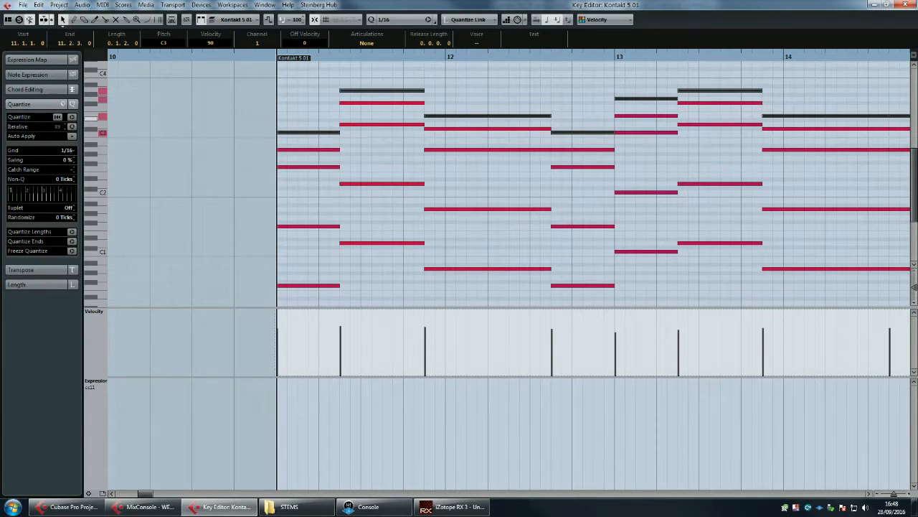
- Lower the out-of-key middle chord notes in bars 11 to 14 by a semitone, to F3 and C3
{"action": "left_click_drag", "start_coordinate": [328, 103], "coordinate": [398, 109]}
{"action": "key", "text": "Down"}
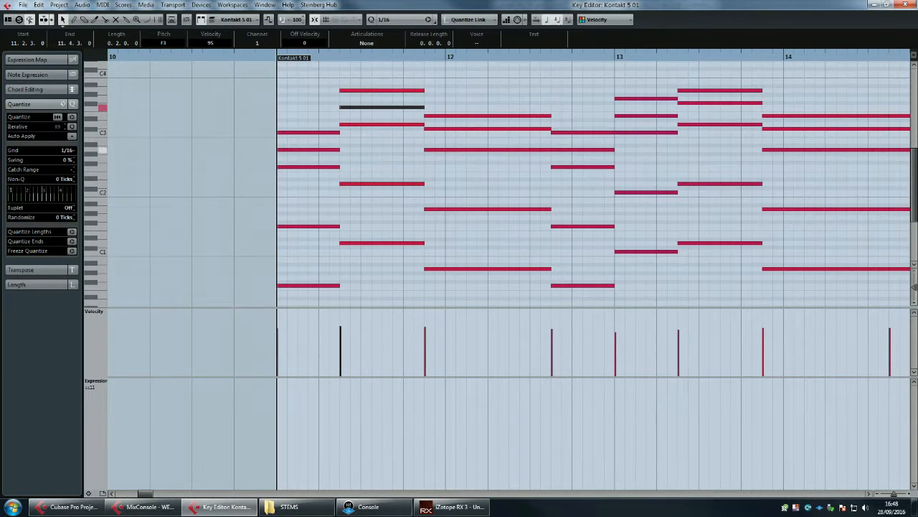
{"action": "key", "text": "Right"}
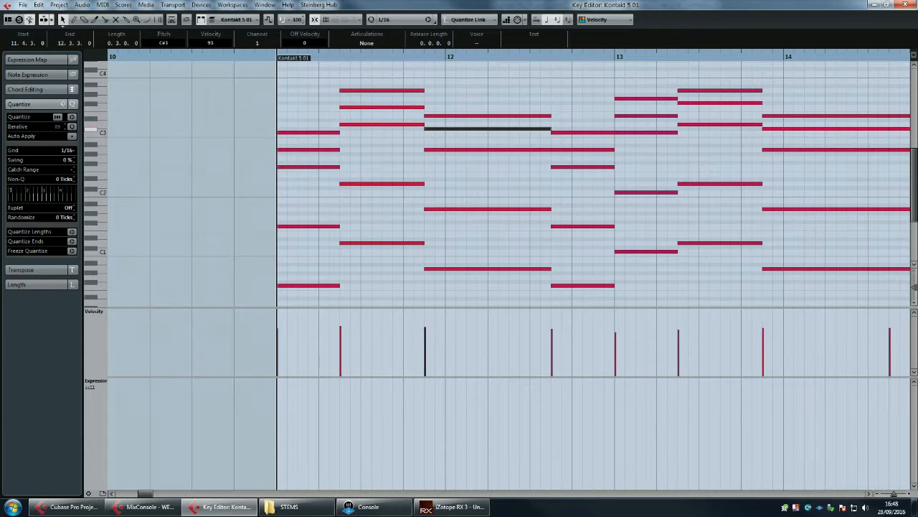
{"action": "key", "text": "Down"}
{"action": "left_click_drag", "start_coordinate": [687, 103], "coordinate": [687, 107]}
{"action": "key", "text": "Right"}
{"action": "key", "text": "Down"}
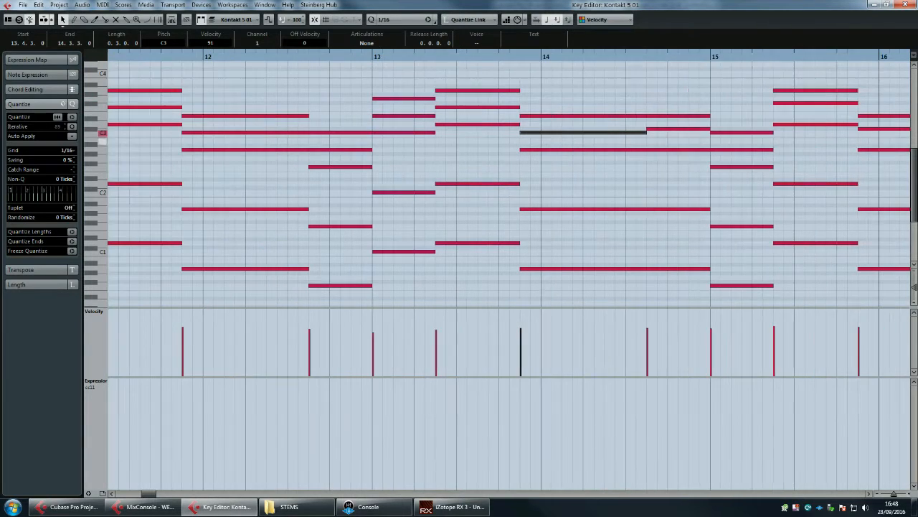
{"action": "key", "text": "Right"}
{"action": "key", "text": "Down"}
- Delete all notes from bar 15 to the end of the part
{"action": "left_click_drag", "start_coordinate": [743, 80], "coordinate": [796, 308]}
{"action": "left_click_drag", "start_coordinate": [830, 91], "coordinate": [852, 270]}
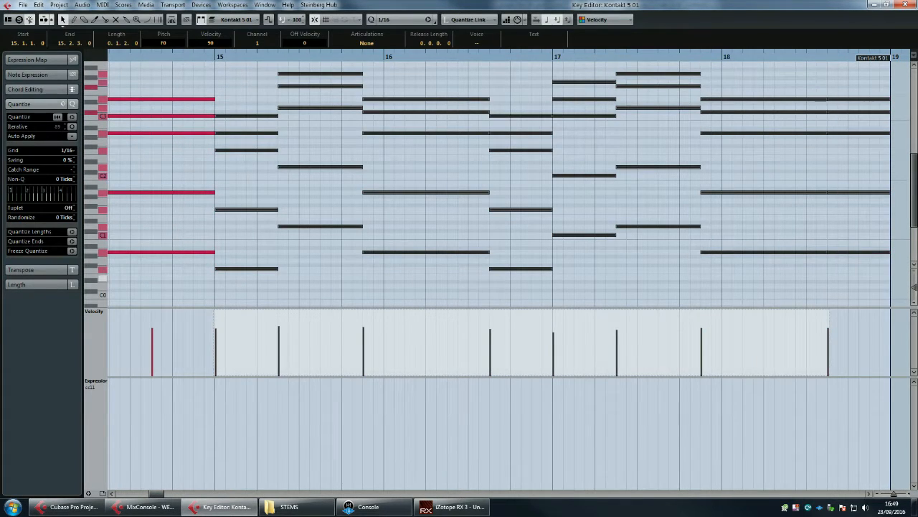
{"action": "key", "text": "Delete"}
- Return to bar 11 and play back the corrected chord progression
{"action": "scroll", "coordinate": [502, 186], "scroll_direction": "left", "scroll_amount": 9}
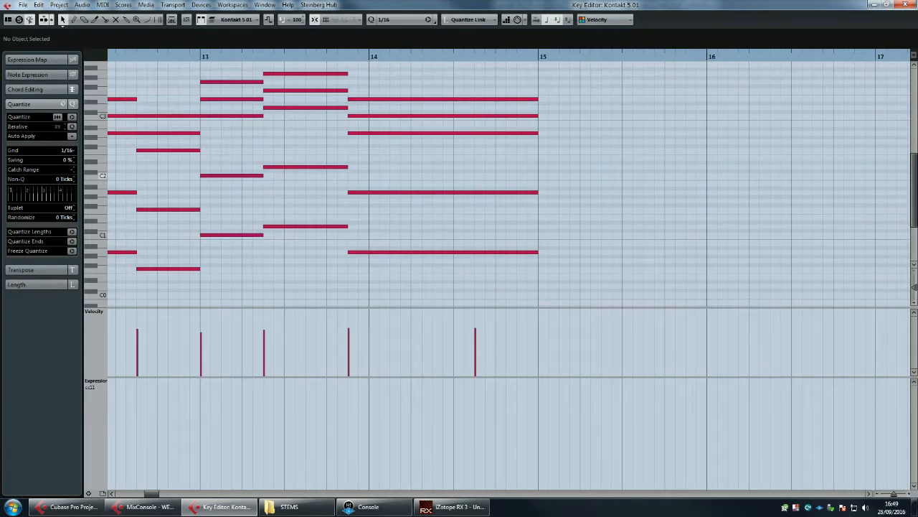
{"action": "scroll", "coordinate": [502, 159], "scroll_direction": "right", "scroll_amount": 1}
{"action": "left_click_drag", "start_coordinate": [633, 57], "coordinate": [628, 52]}
{"action": "key", "text": "KP_1"}
{"action": "key", "text": "space"}
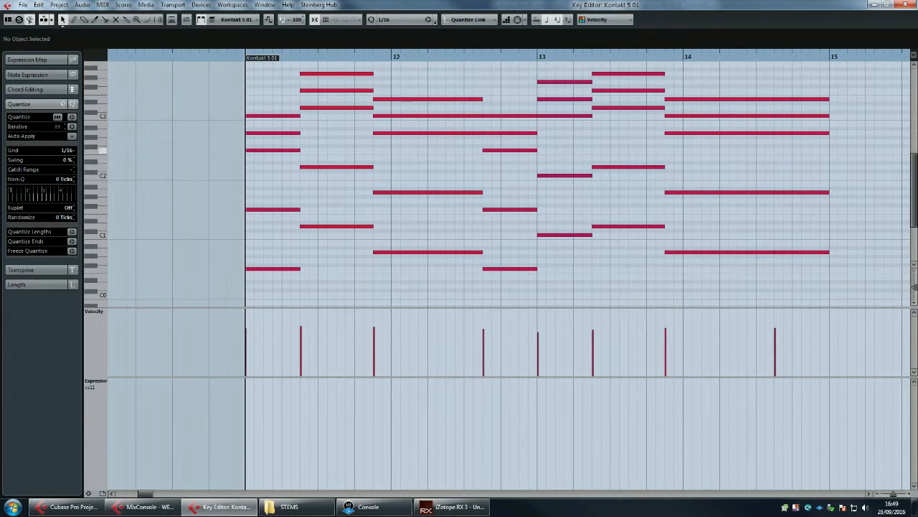
- Stack a copy of the entire top chord line above it across bars 11 to 14, starting on E3
{"action": "scroll", "coordinate": [502, 183], "scroll_direction": "up", "scroll_amount": 3}
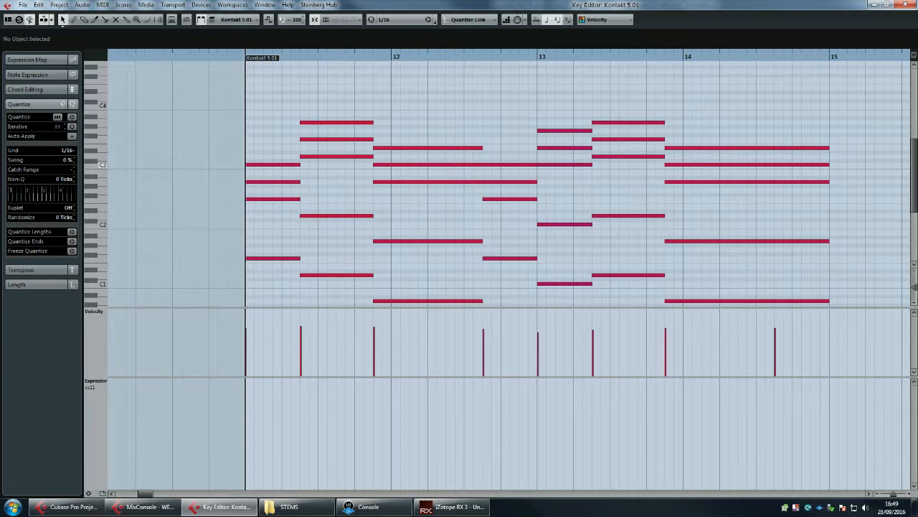
{"action": "left_click", "coordinate": [280, 164]}
{"action": "left_click", "coordinate": [338, 122], "text": "shift"}
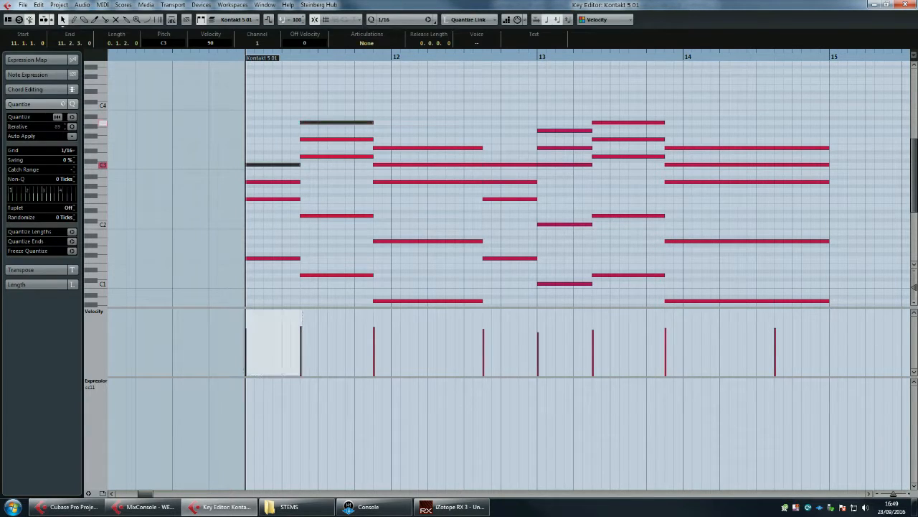
{"action": "left_click", "coordinate": [411, 147], "text": "shift"}
{"action": "left_click", "coordinate": [510, 165], "text": "shift"}
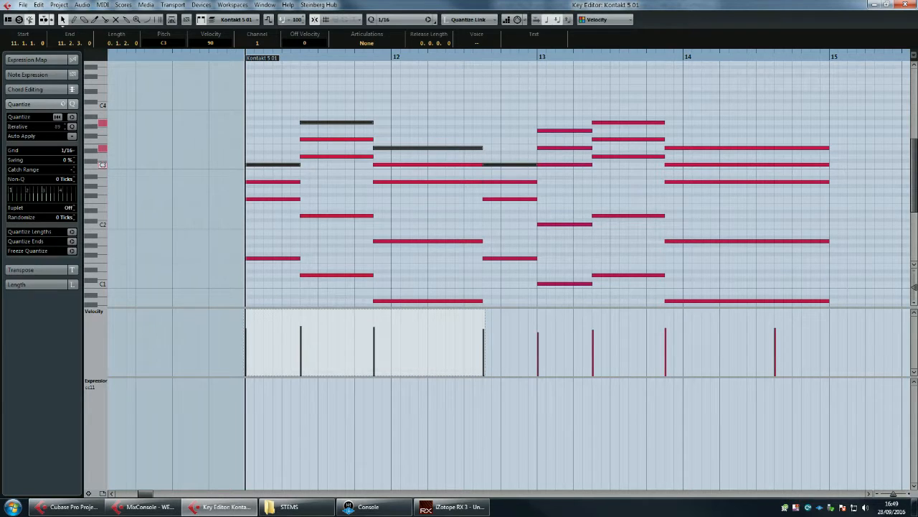
{"action": "left_click", "coordinate": [556, 130], "text": "shift"}
{"action": "left_click", "coordinate": [613, 123], "text": "shift"}
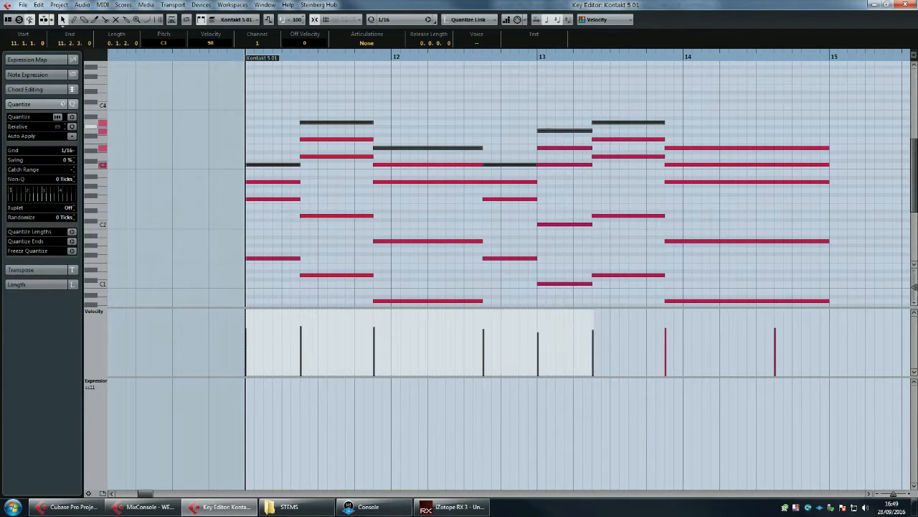
{"action": "left_click", "coordinate": [699, 148], "text": "shift"}
{"action": "left_click", "coordinate": [796, 148], "text": "shift"}
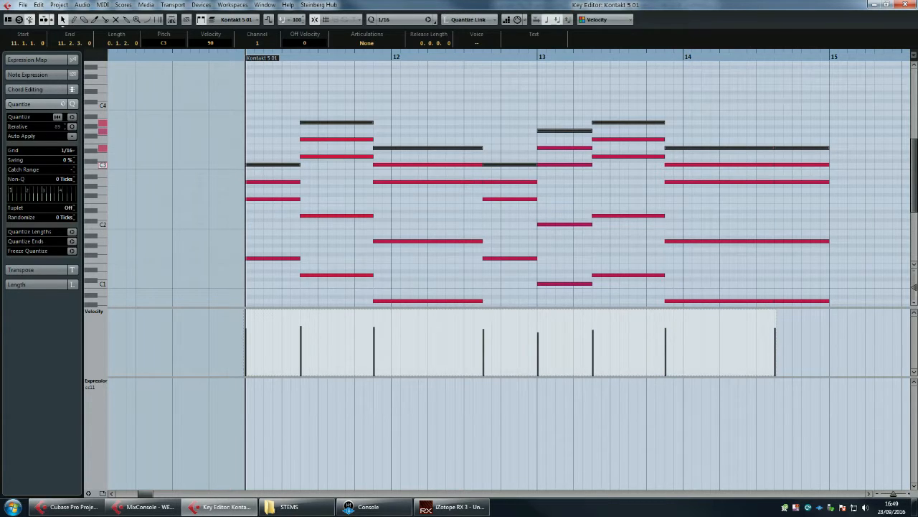
{"action": "left_click_drag", "start_coordinate": [282, 164], "coordinate": [282, 143]}
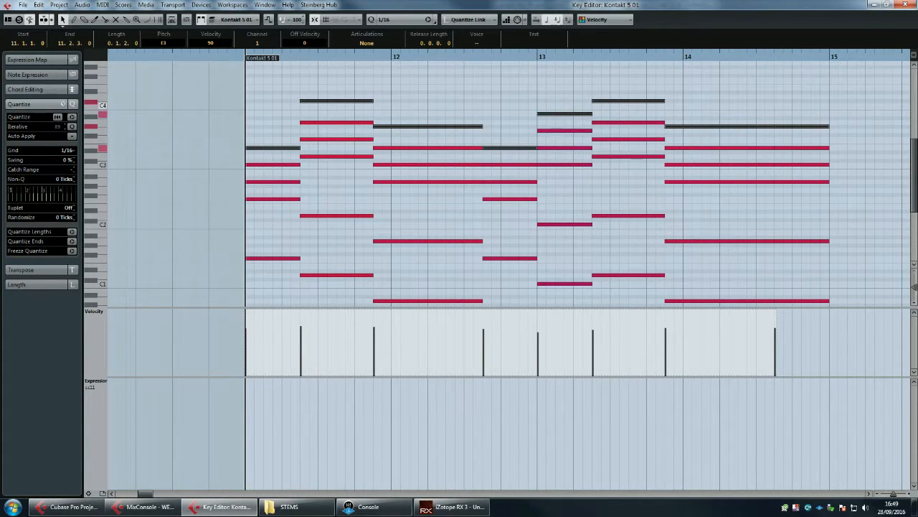
- Lower the out-of-key top notes in bars 11 to 14 by a semitone, to C4 and G3
{"action": "left_click", "coordinate": [334, 88]}
{"action": "left_click_drag", "start_coordinate": [332, 101], "coordinate": [331, 109]}
{"action": "left_click_drag", "start_coordinate": [428, 126], "coordinate": [428, 132]}
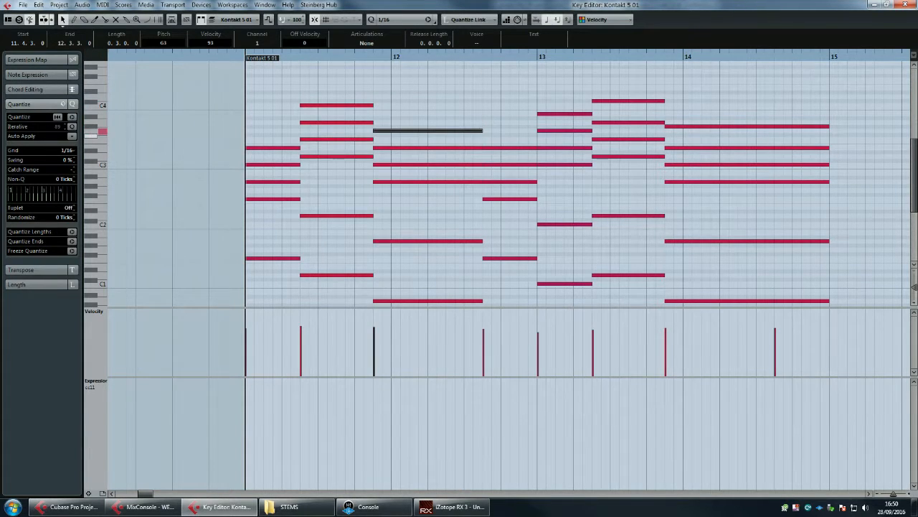
{"action": "left_click_drag", "start_coordinate": [628, 101], "coordinate": [628, 106]}
{"action": "left_click_drag", "start_coordinate": [699, 126], "coordinate": [699, 131]}
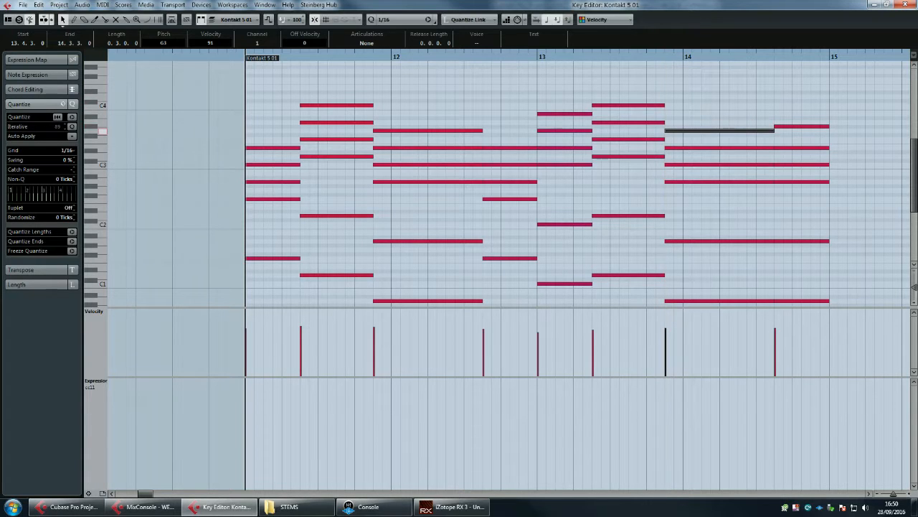
{"action": "left_click_drag", "start_coordinate": [802, 127], "coordinate": [802, 130]}
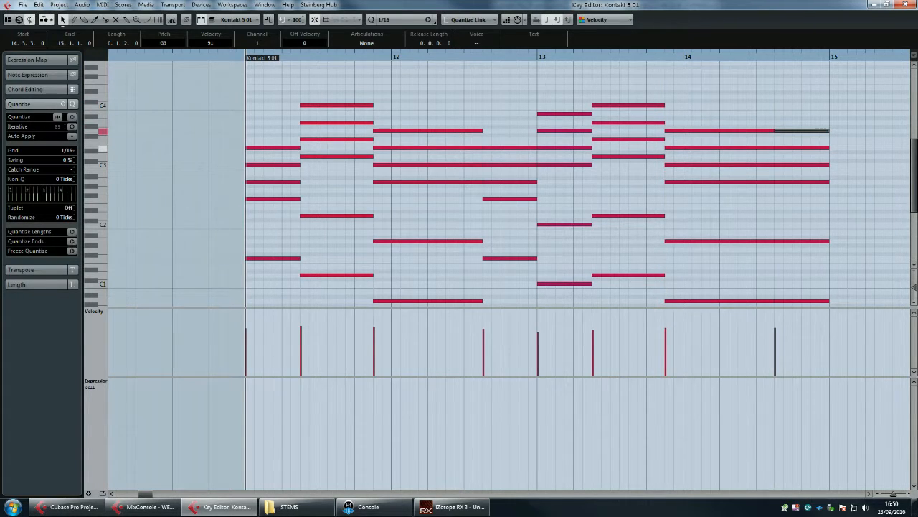
- Play back the chords, and delete the top notes E3 at the start of bar 11 and B3 at the start of bar 13
{"action": "key", "text": "space"}
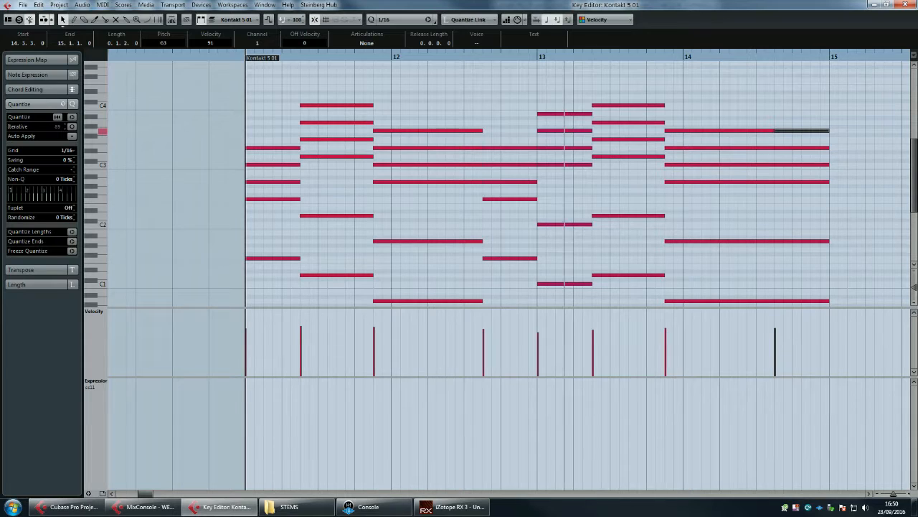
{"action": "left_click_drag", "start_coordinate": [270, 128], "coordinate": [266, 152]}
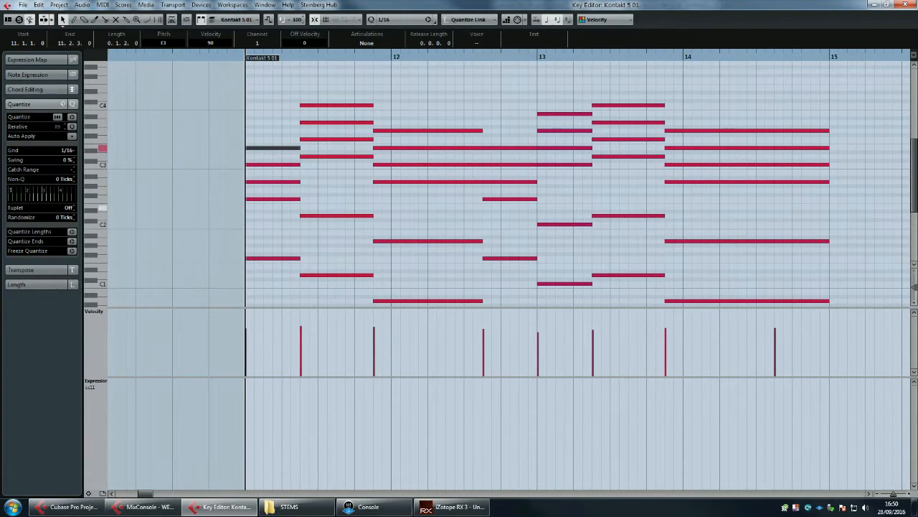
{"action": "key", "text": "Delete"}
{"action": "left_click_drag", "start_coordinate": [560, 98], "coordinate": [566, 124]}
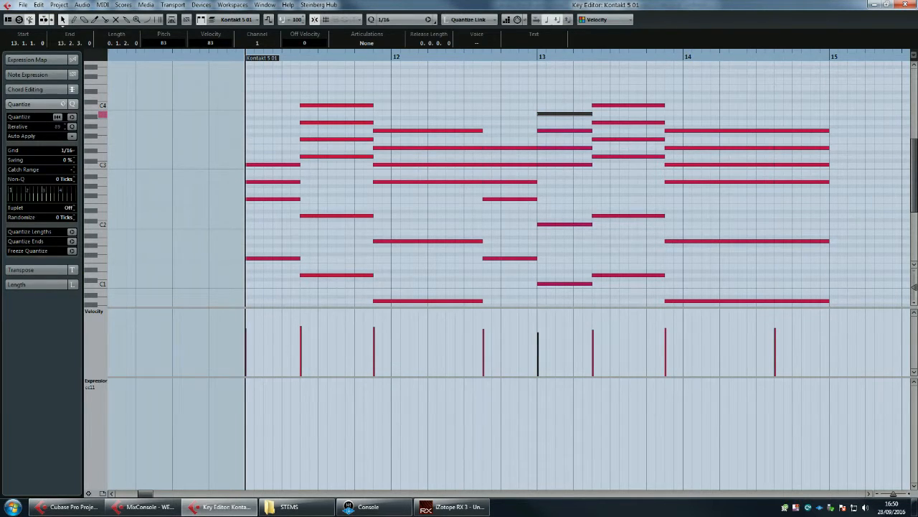
{"action": "key", "text": "Delete"}
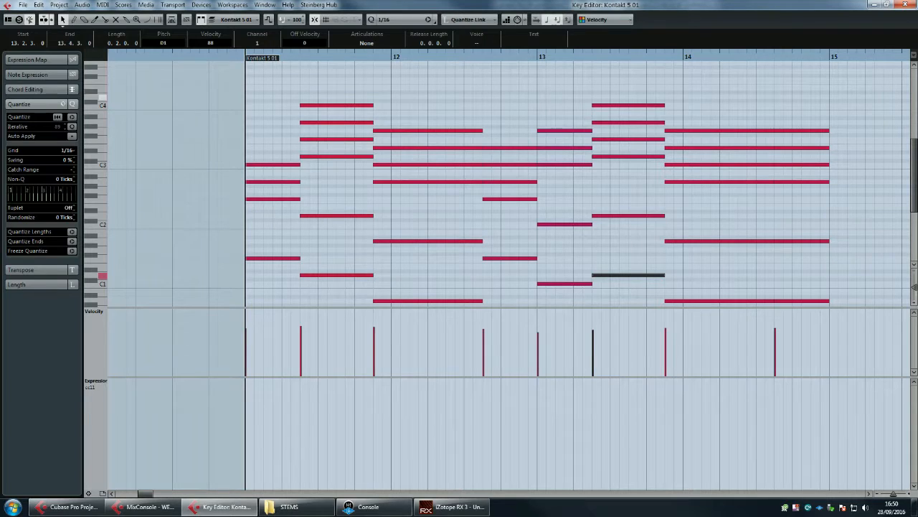
- Raise the velocity of the chord at the start of bar 13 to 99 and play back the progression
{"action": "key", "text": "space"}
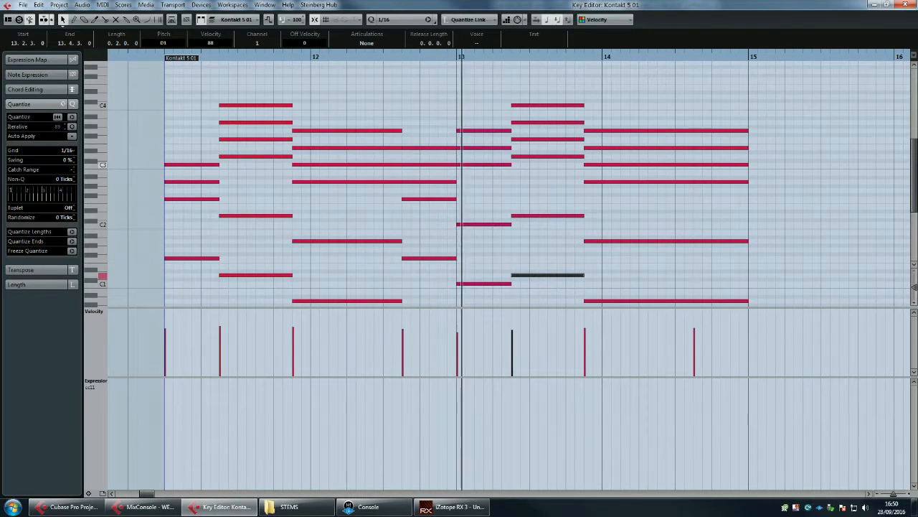
{"action": "left_click_drag", "start_coordinate": [471, 116], "coordinate": [476, 292]}
{"action": "key", "text": "space"}
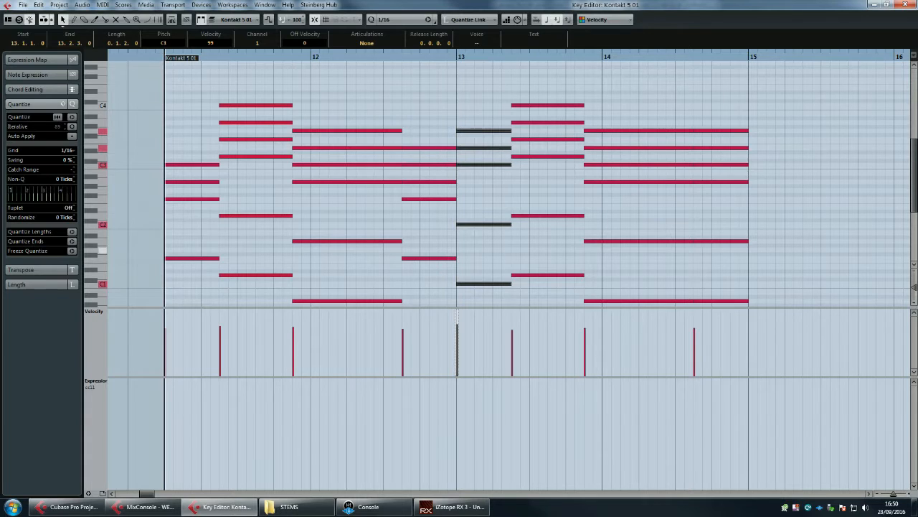
{"action": "key", "text": "space"}
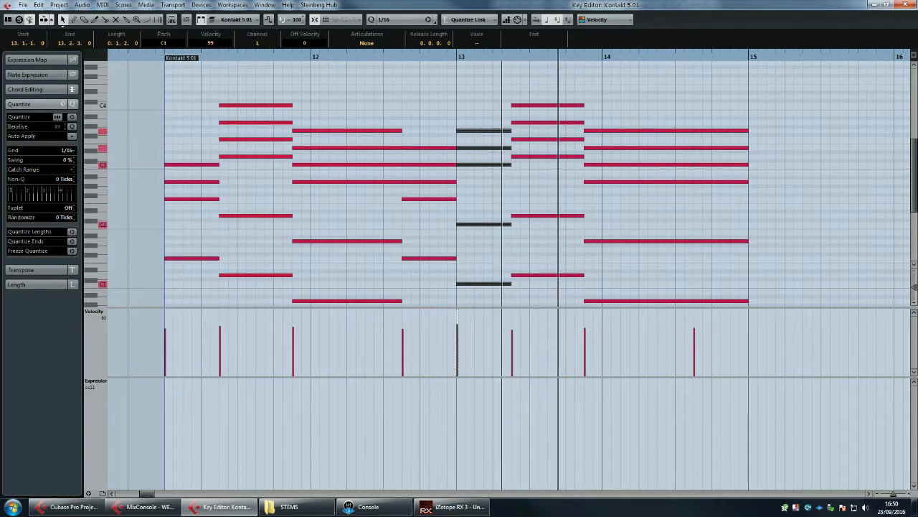
{"action": "key", "text": "space"}
- Raise F2 and A2 in the first bar 11 chord and F2 in the last bar 12 chord by an octave
{"action": "left_click", "coordinate": [344, 200]}
{"action": "scroll", "coordinate": [344, 191], "scroll_direction": "left", "scroll_amount": 2}
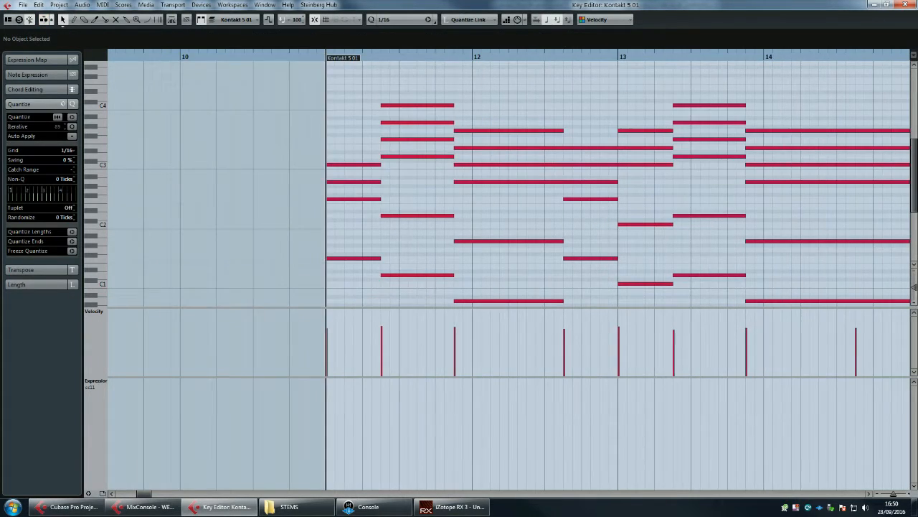
{"action": "left_click_drag", "start_coordinate": [429, 56], "coordinate": [426, 45]}
{"action": "scroll", "coordinate": [426, 101], "scroll_direction": "down", "scroll_amount": 1}
{"action": "scroll", "coordinate": [426, 101], "scroll_direction": "up", "scroll_amount": 1}
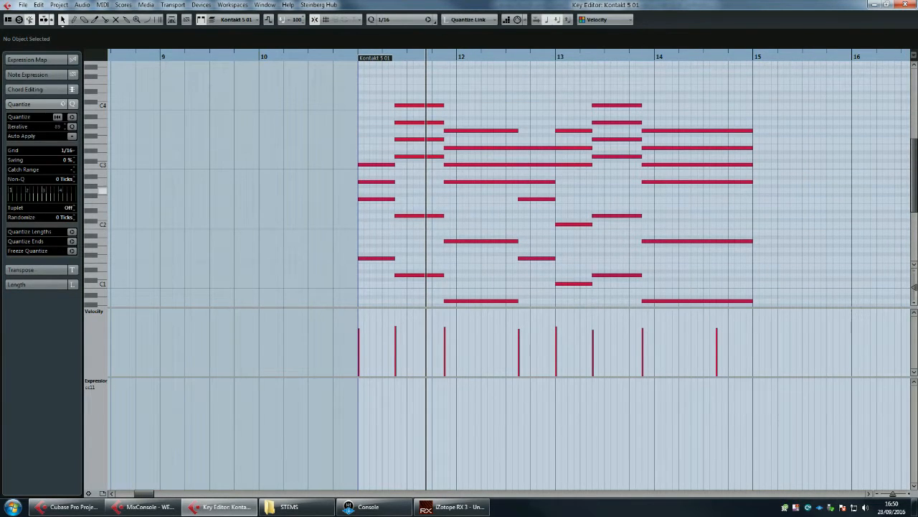
{"action": "left_click_drag", "start_coordinate": [379, 214], "coordinate": [366, 152]}
{"action": "left_click_drag", "start_coordinate": [420, 176], "coordinate": [418, 81]}
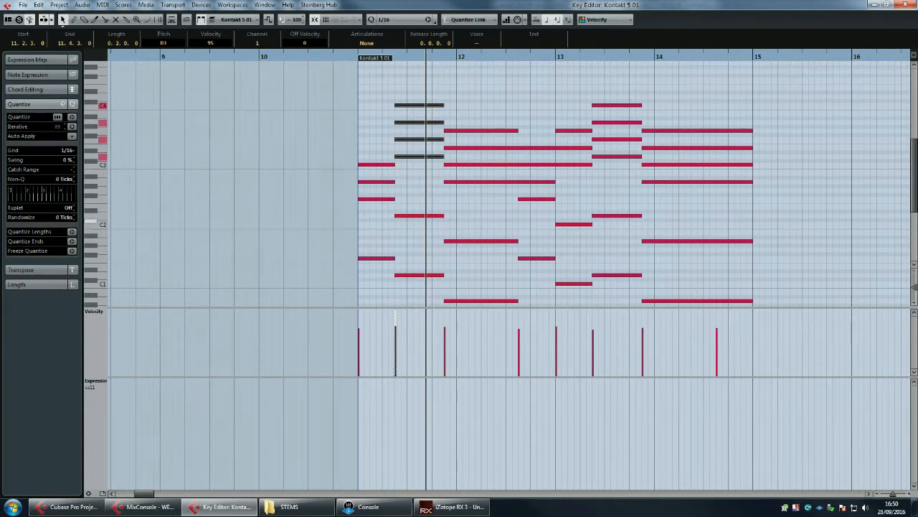
{"action": "left_click_drag", "start_coordinate": [375, 218], "coordinate": [372, 174]}
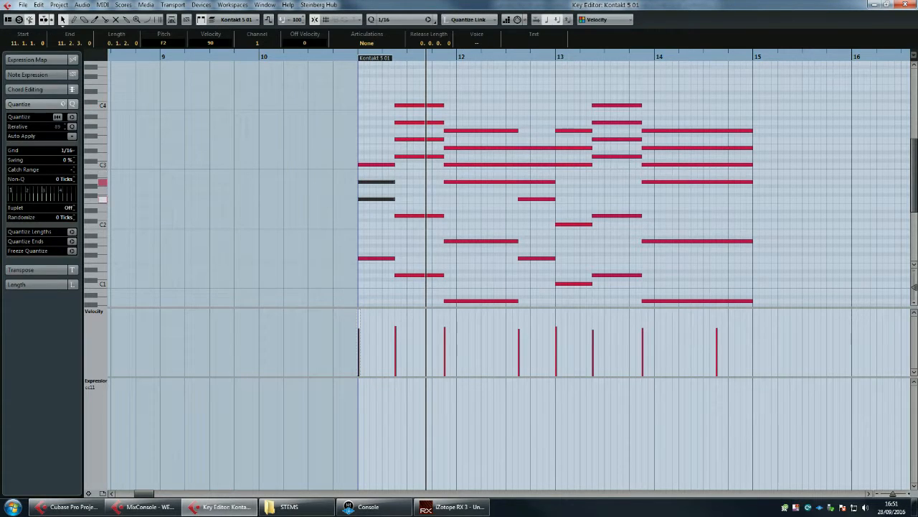
{"action": "left_click_drag", "start_coordinate": [376, 212], "coordinate": [372, 134]}
{"action": "left_click_drag", "start_coordinate": [373, 223], "coordinate": [378, 138]}
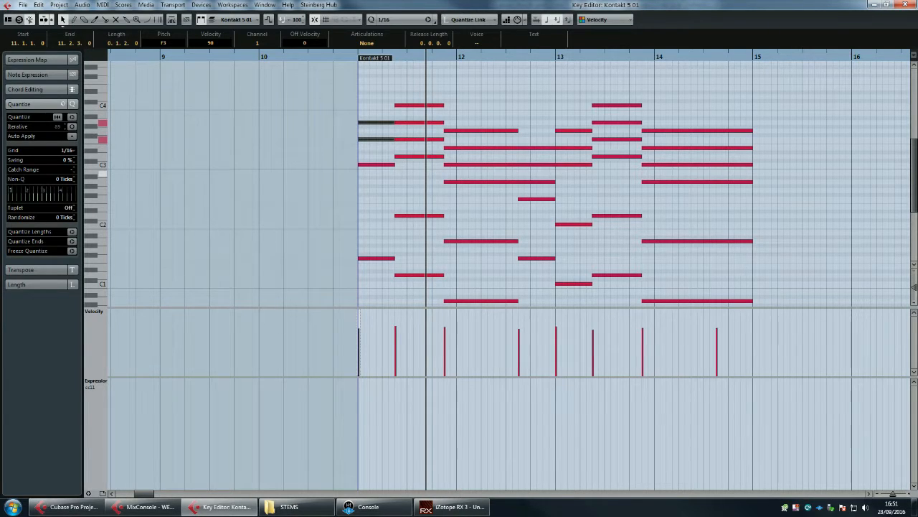
{"action": "left_click", "coordinate": [537, 199]}
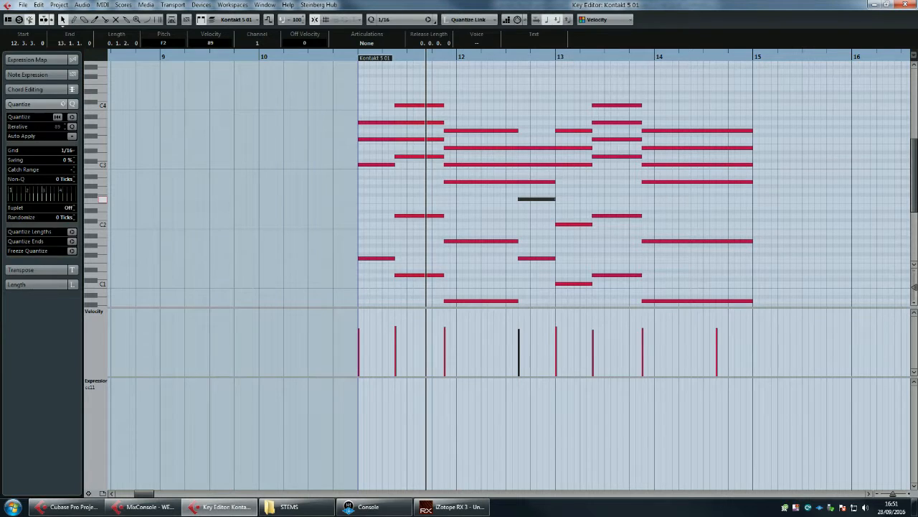
{"action": "left_click_drag", "start_coordinate": [537, 199], "coordinate": [537, 139]}
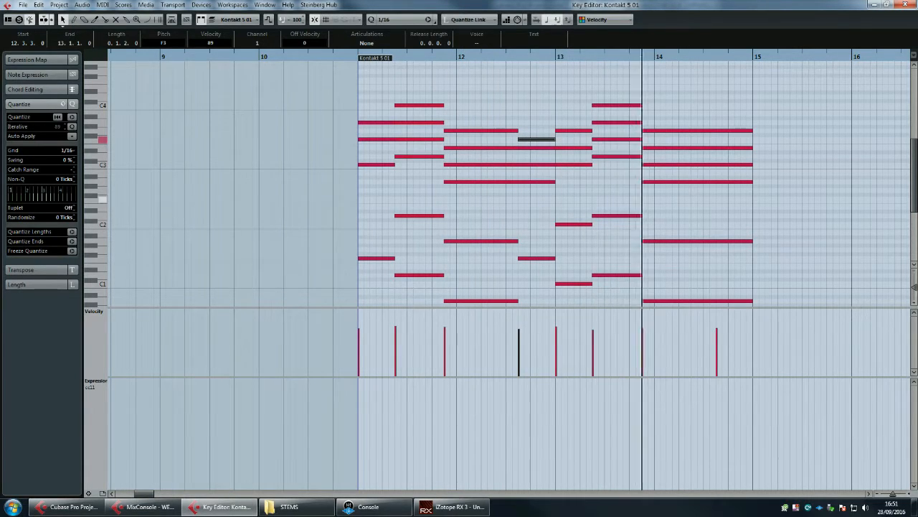
- Trim the upper notes of bar 14's last chord to start at 14.4.1, and play back the part from bar 11
{"action": "left_click", "coordinate": [642, 56]}
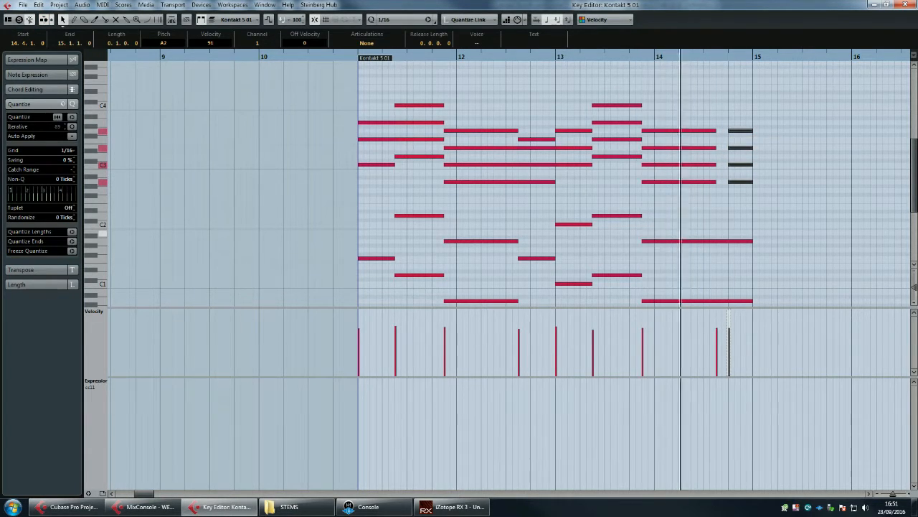
{"action": "key", "text": "space"}
{"action": "key", "text": "space"}
{"action": "key", "text": "space"}
{"action": "key", "text": "KP_1"}
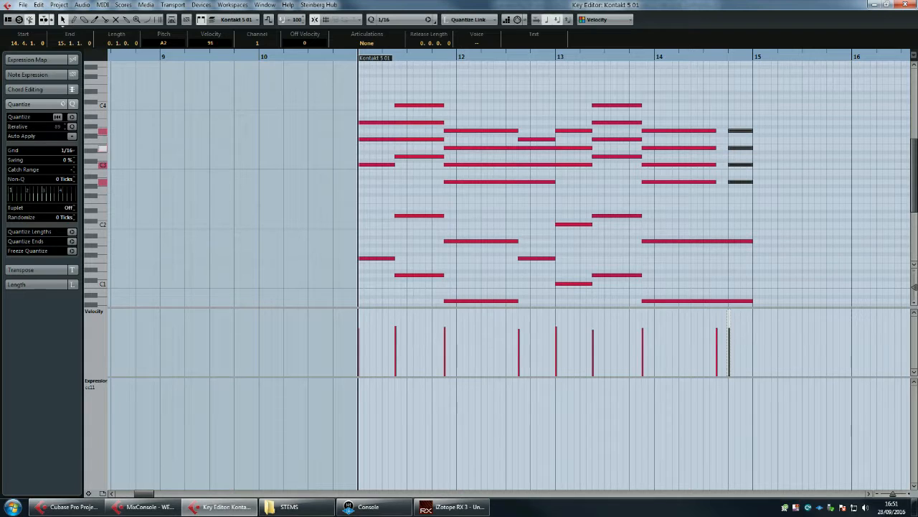
{"action": "key", "text": "space"}
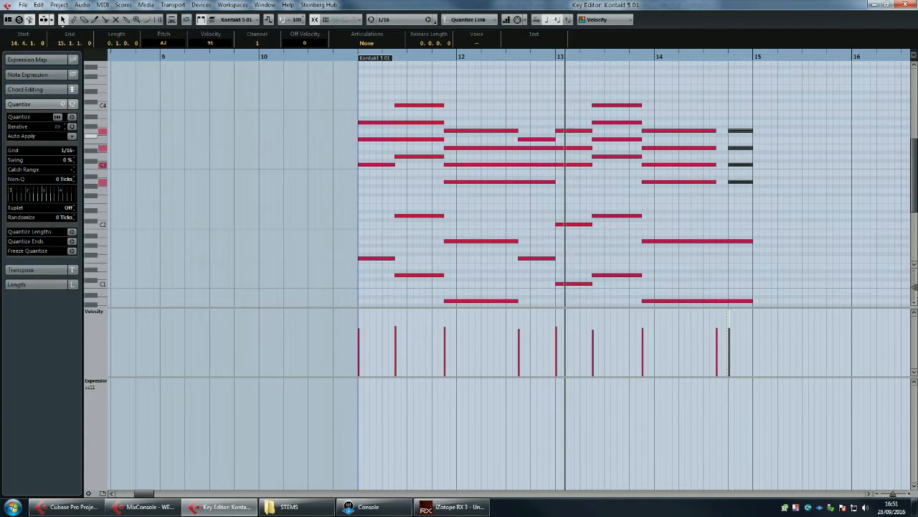
{"action": "key", "text": "space"}
- Build a top melody of C4, D4 and E4 over the chords from bar 13, ending on C4 at 14.4.1
{"action": "left_click_drag", "start_coordinate": [661, 117], "coordinate": [664, 96]}
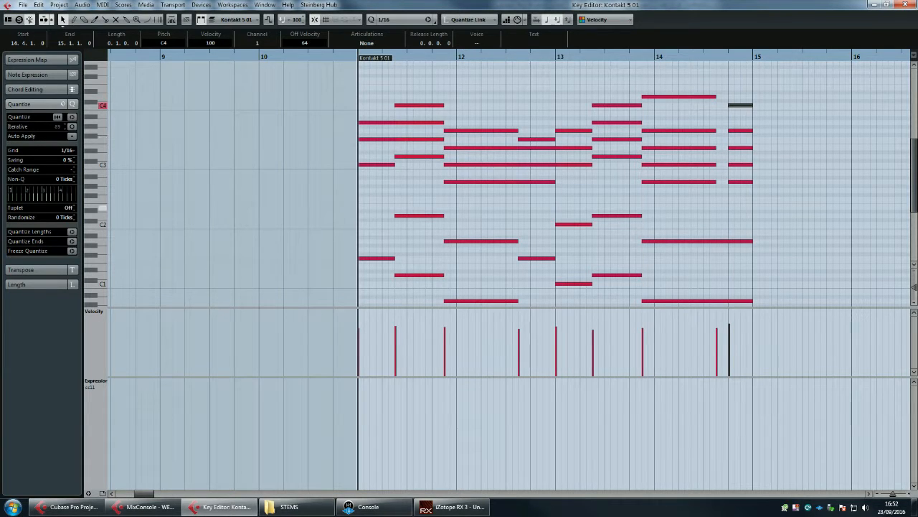
{"action": "key", "text": "space"}
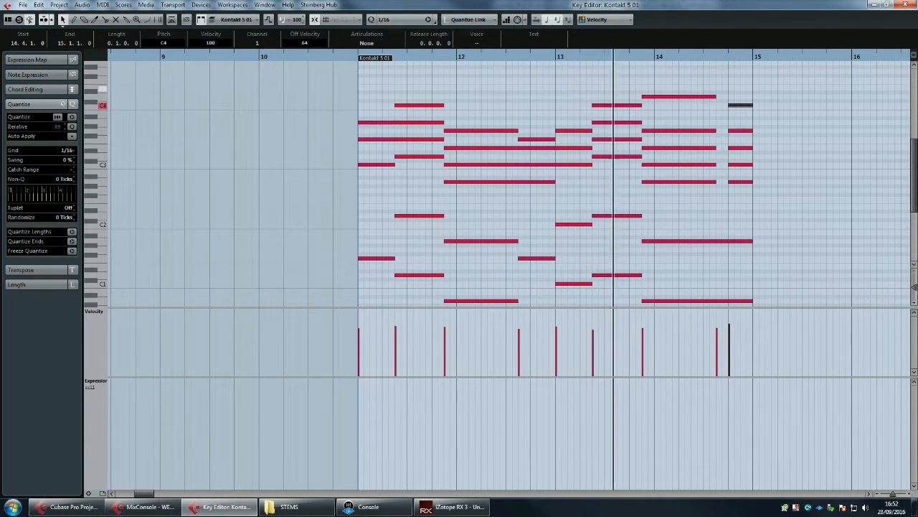
{"action": "key", "text": "KP_Subtract"}
{"action": "key", "text": "KP_Subtract"}
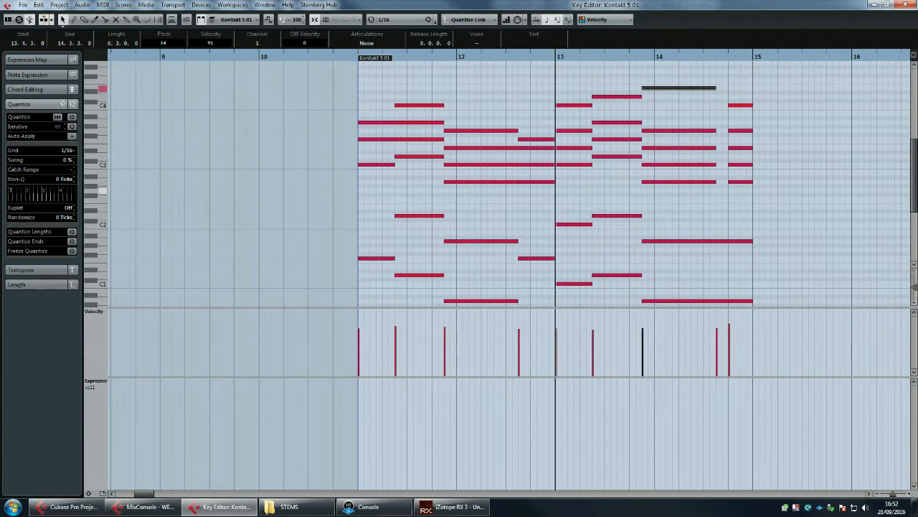
- Duplicate all notes of bars 11 to 14 into bars 15 to 18 and return the playback position to bar 11
{"action": "left_click_drag", "start_coordinate": [368, 78], "coordinate": [779, 250]}
{"action": "scroll", "coordinate": [779, 248], "scroll_direction": "up", "scroll_amount": 4}
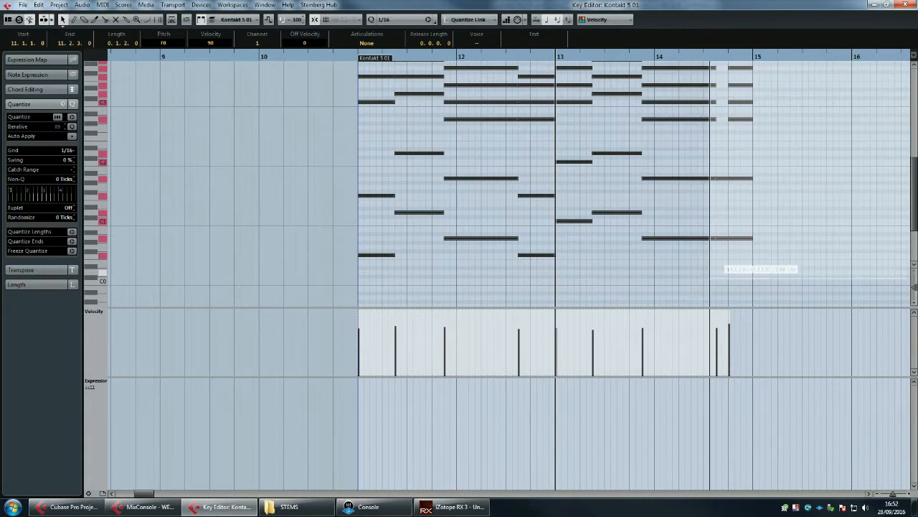
{"action": "key", "text": "alt+d"}
{"action": "scroll", "coordinate": [766, 256], "scroll_direction": "right", "scroll_amount": 4}
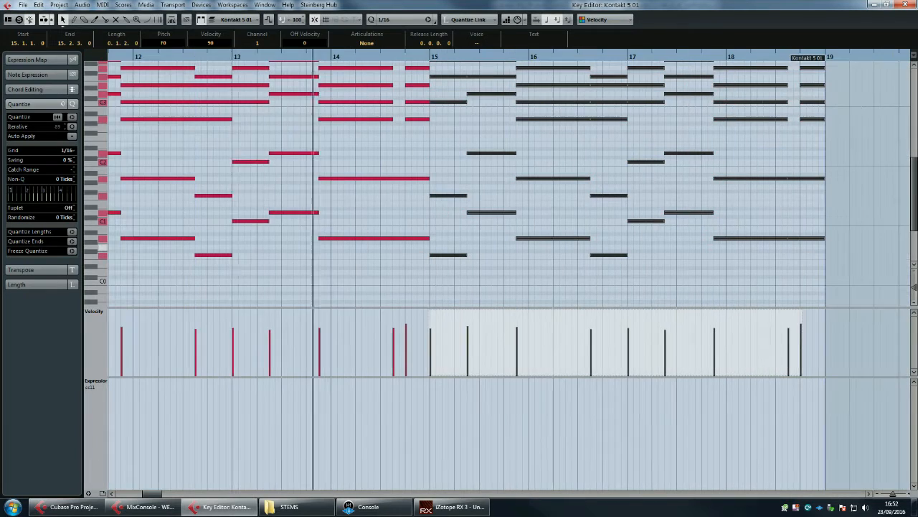
{"action": "scroll", "coordinate": [459, 179], "scroll_direction": "up", "scroll_amount": 2}
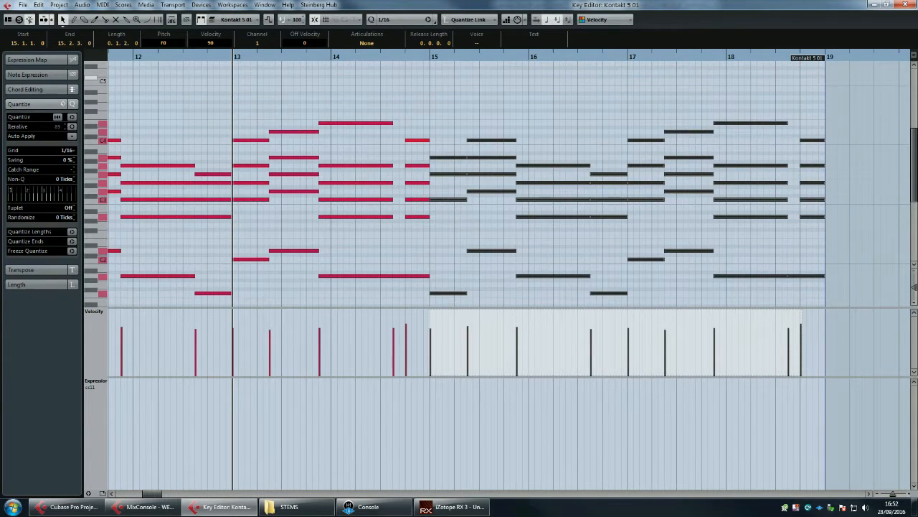
{"action": "left_click", "coordinate": [545, 113]}
{"action": "scroll", "coordinate": [546, 125], "scroll_direction": "left", "scroll_amount": 2}
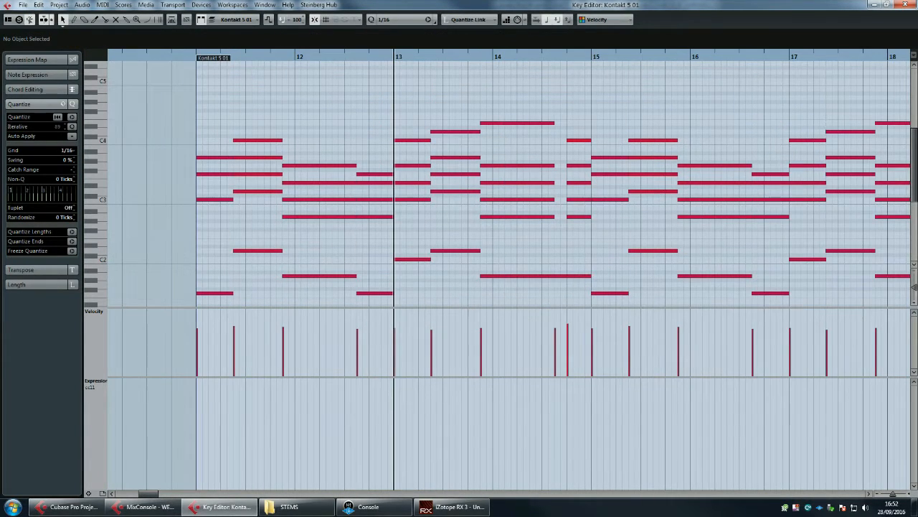
{"action": "key", "text": "KP_1"}
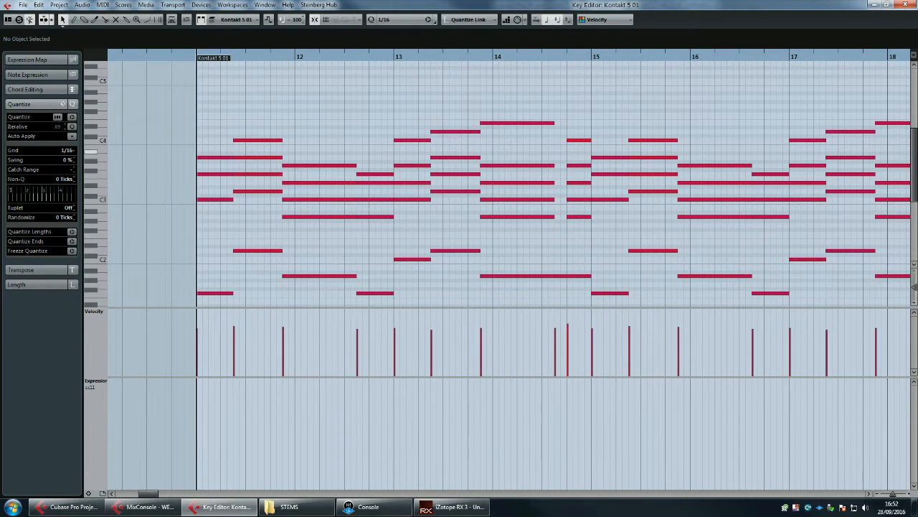
{"action": "scroll", "coordinate": [502, 179], "scroll_direction": "right", "scroll_amount": 3}
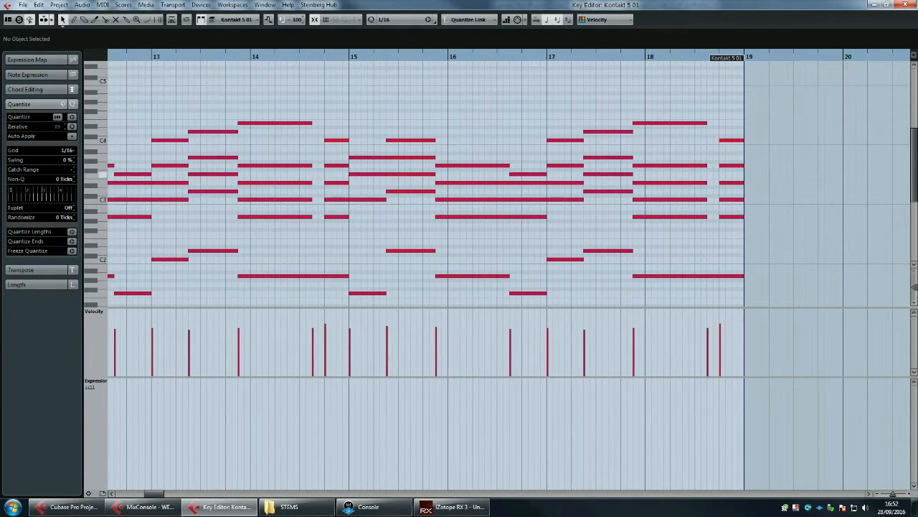
- Play back the duplicated section and raise the top melody note at the start of bar 17 from C4 to E4
{"action": "scroll", "coordinate": [503, 179], "scroll_direction": "left", "scroll_amount": 2}
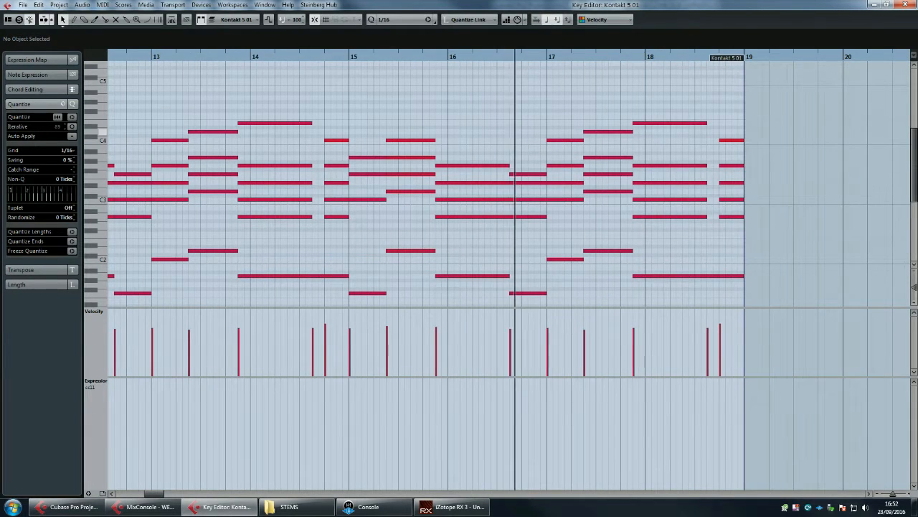
{"action": "key", "text": "space"}
{"action": "key", "text": "space"}
{"action": "key", "text": "space"}
{"action": "left_click", "coordinate": [562, 140]}
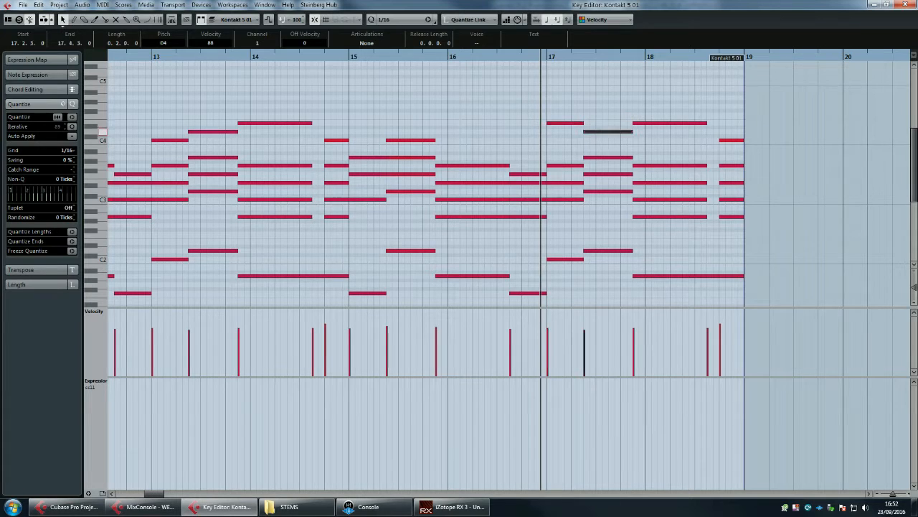
- Lower the top melody note at 17.4.3 to A3, auditioning C4 and A#3 against the chords from bar 17
{"action": "left_click", "coordinate": [653, 127]}
{"action": "left_click", "coordinate": [653, 123]}
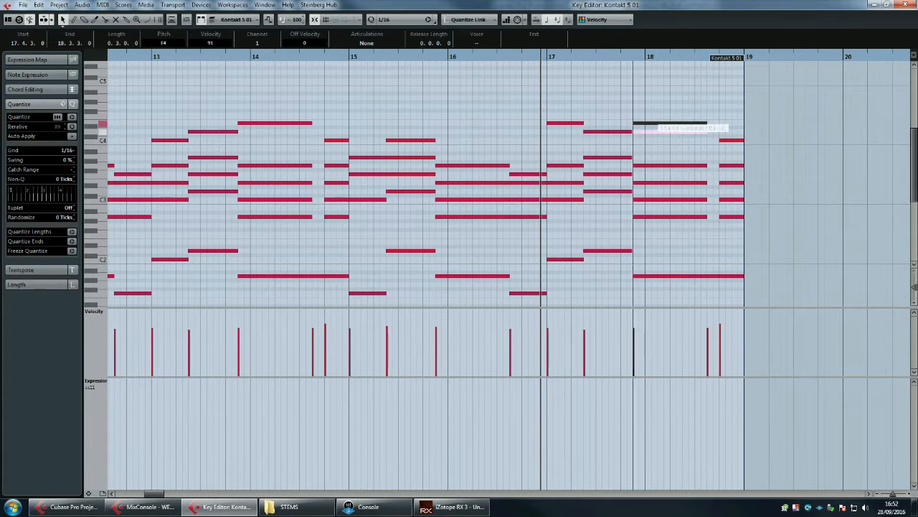
{"action": "key", "text": "space"}
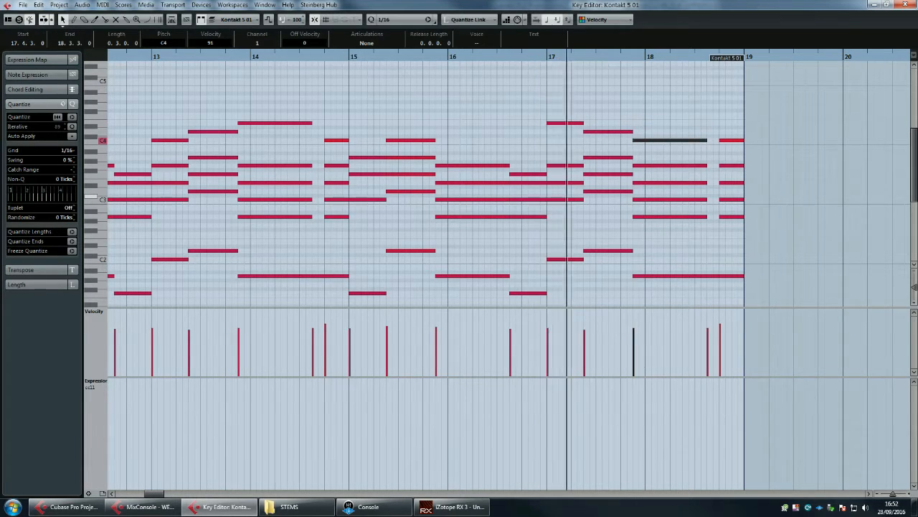
{"action": "key", "text": "space"}
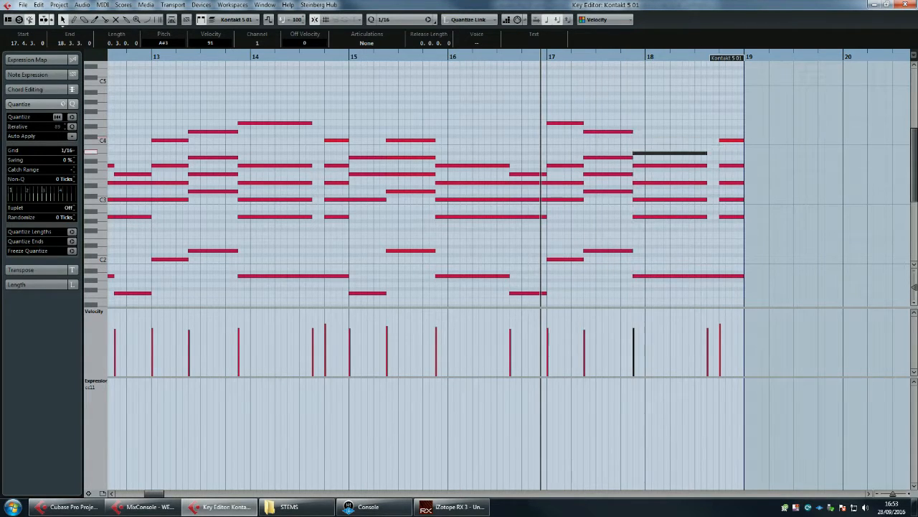
{"action": "key", "text": "space"}
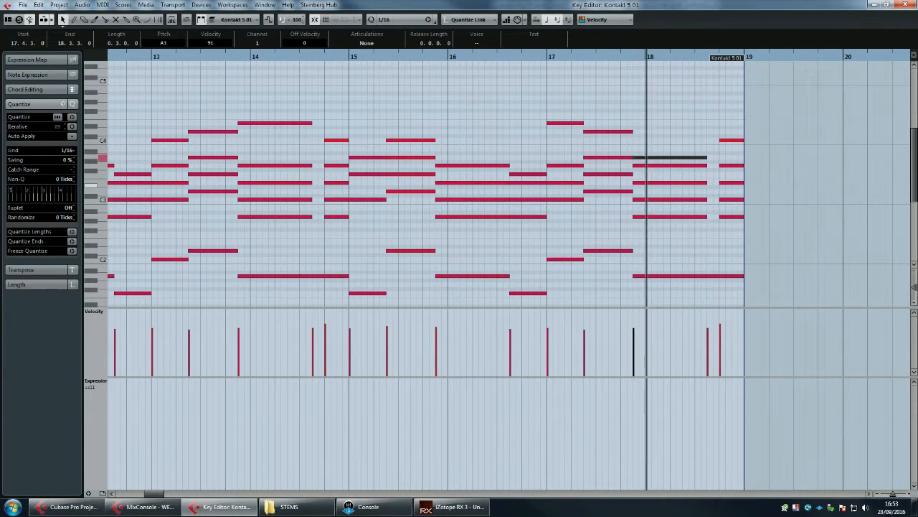
{"action": "key", "text": "space"}
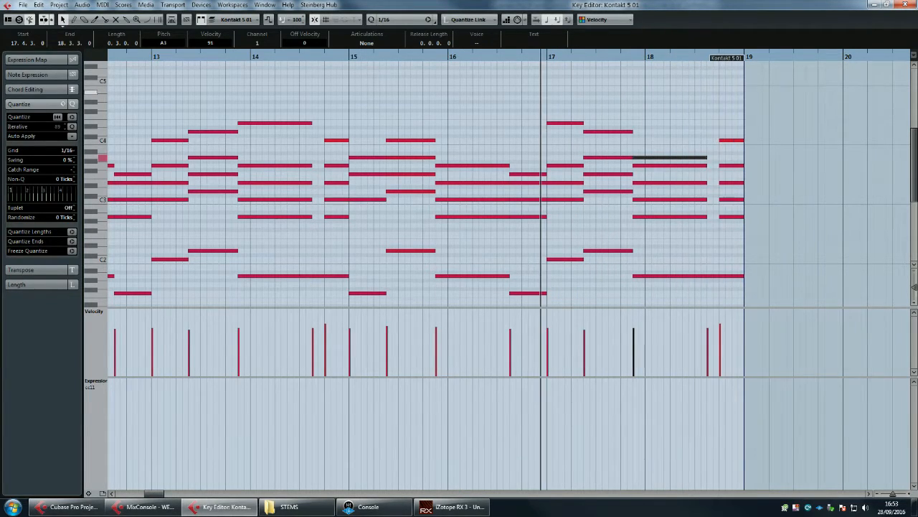
- Show bars 11 to 18 in full and play the part back from the start of bar 11
{"action": "scroll", "coordinate": [502, 215], "scroll_direction": "left", "scroll_amount": 6}
{"action": "key", "text": "space"}
{"action": "key", "text": "space"}
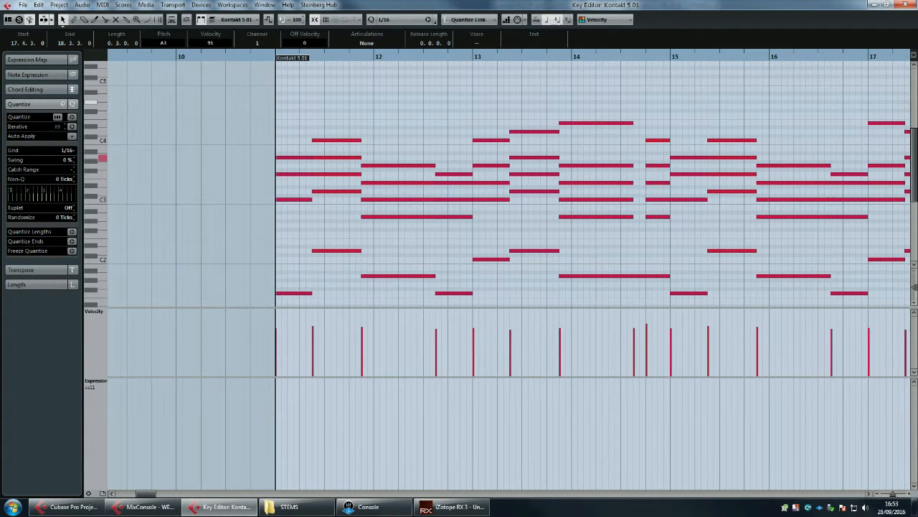
{"action": "scroll", "coordinate": [502, 215], "scroll_direction": "right", "scroll_amount": 2}
{"action": "left_click_drag", "start_coordinate": [348, 57], "coordinate": [348, 32]}
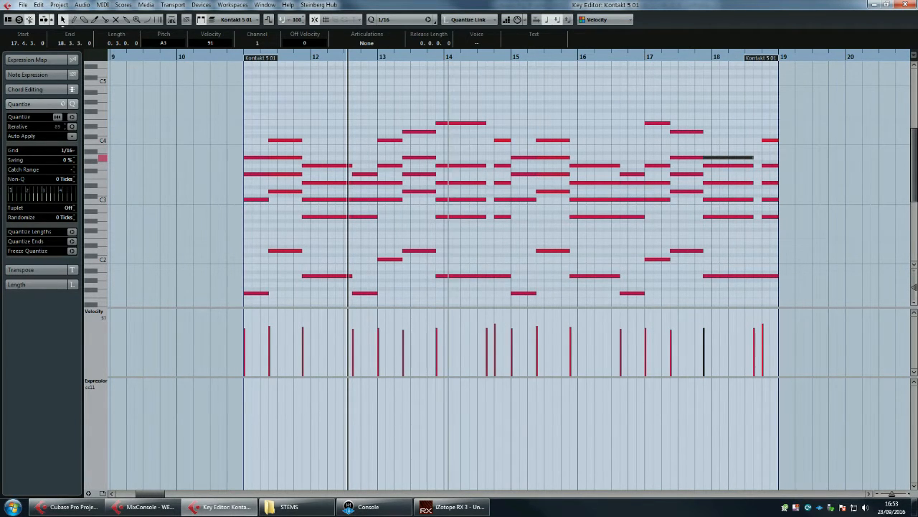
{"action": "left_click", "coordinate": [244, 57]}
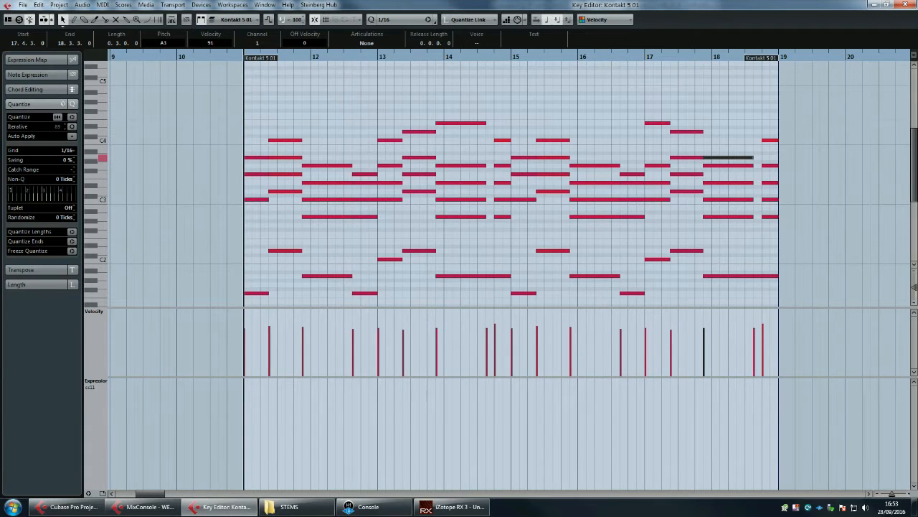
{"action": "key", "text": "space"}
- Double the bass line of bars 11 to 18 one octave lower and select all notes
{"action": "left_click_drag", "start_coordinate": [773, 297], "coordinate": [262, 104]}
{"action": "scroll", "coordinate": [262, 104], "scroll_direction": "down", "scroll_amount": 4}
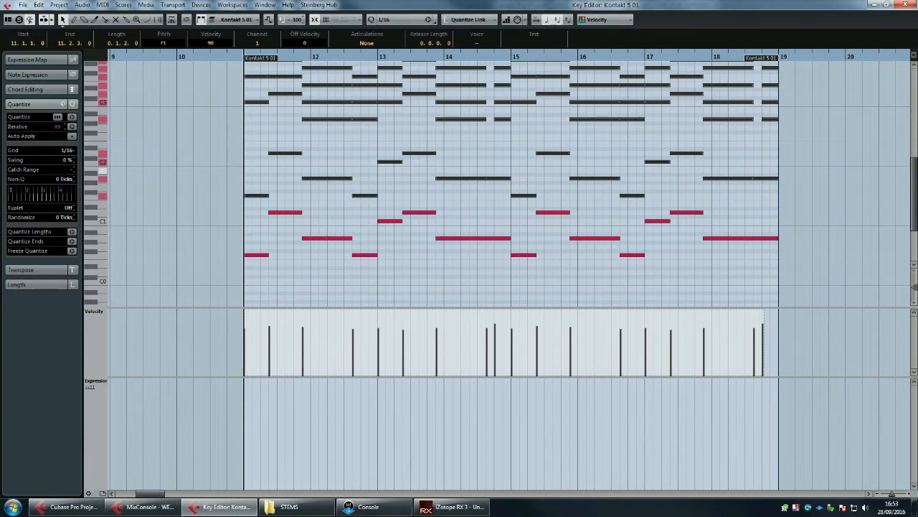
{"action": "left_click_drag", "start_coordinate": [249, 175], "coordinate": [752, 266]}
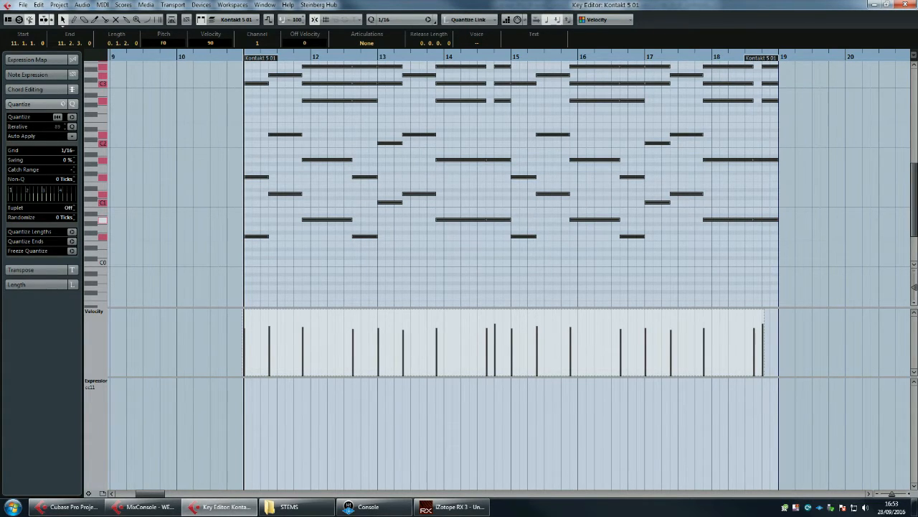
- Transpose all selected notes up two semitones, so the lowest first note moves to G0, and play the part back
{"action": "left_click_drag", "start_coordinate": [310, 219], "coordinate": [310, 211]}
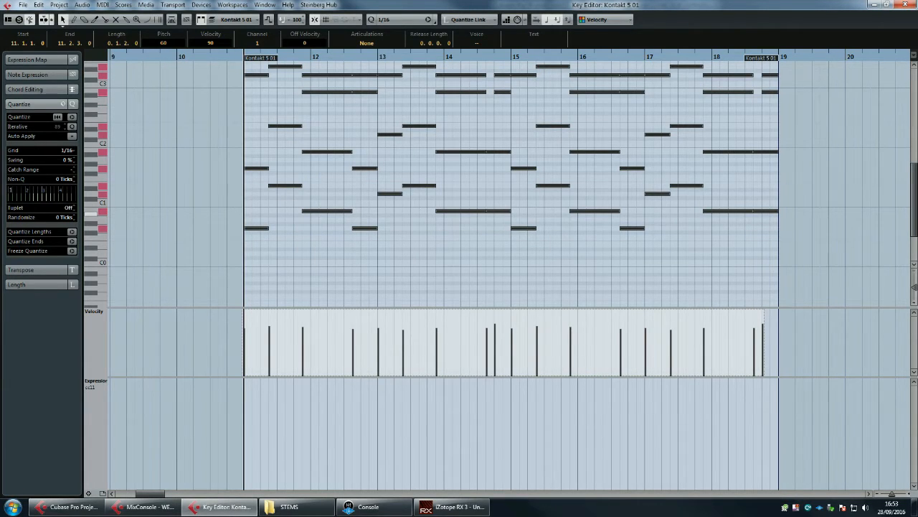
{"action": "scroll", "coordinate": [502, 179], "scroll_direction": "up", "scroll_amount": 2}
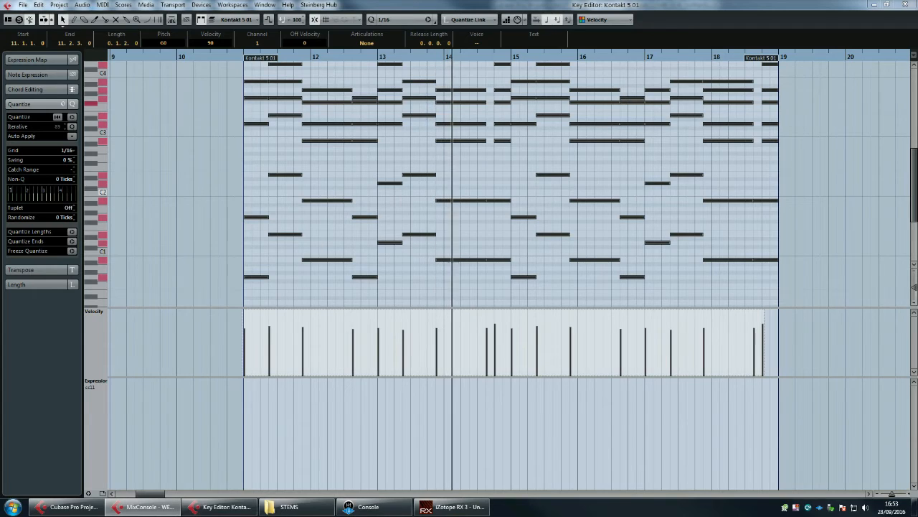
- Close the Key Editor, show the whole arrangement in the project window and stop playback
{"action": "key", "text": "Return"}
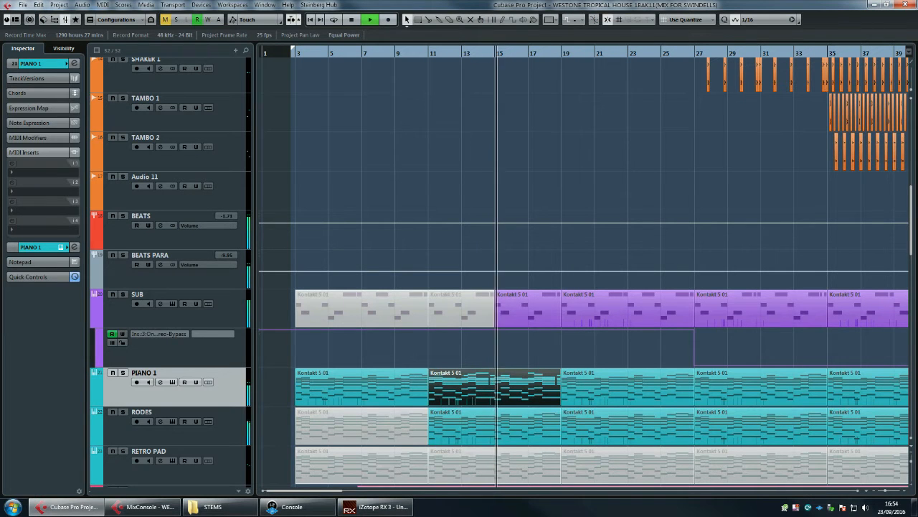
{"action": "key", "text": "g"}
{"action": "key", "text": "g"}
{"action": "key", "text": "g"}
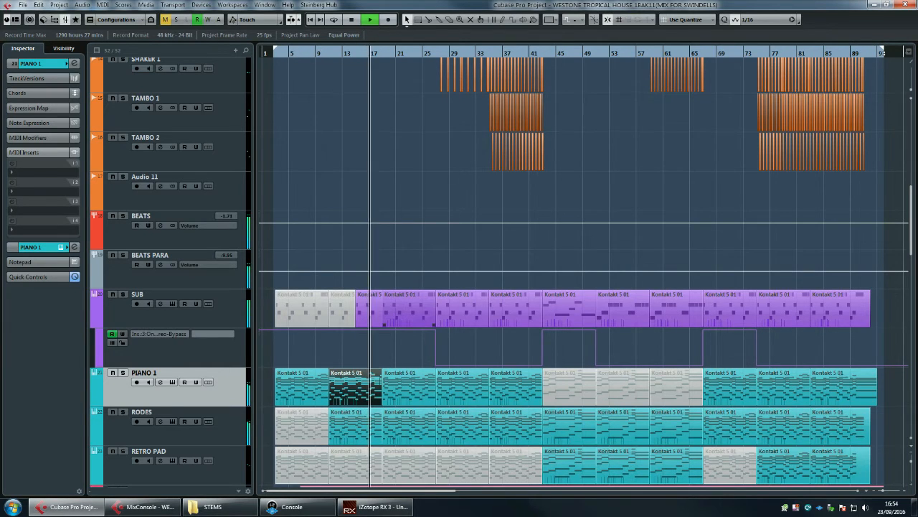
{"action": "key", "text": "space"}
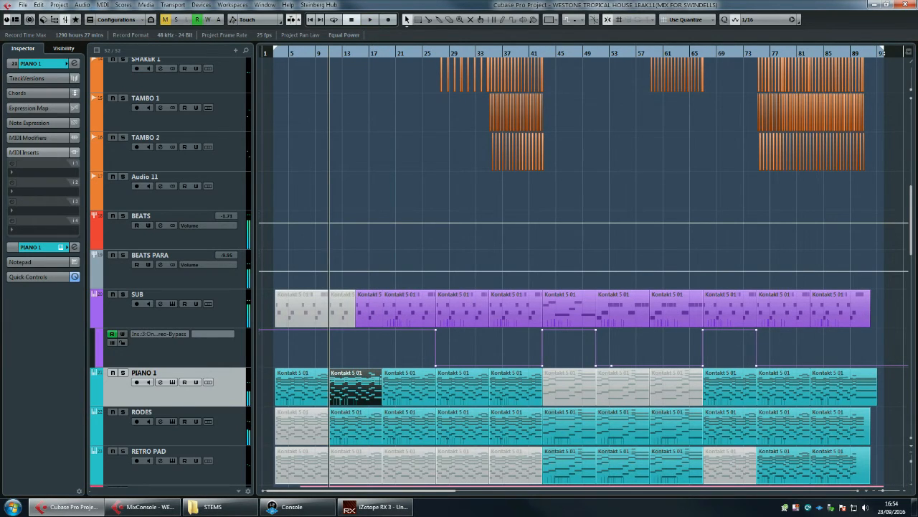